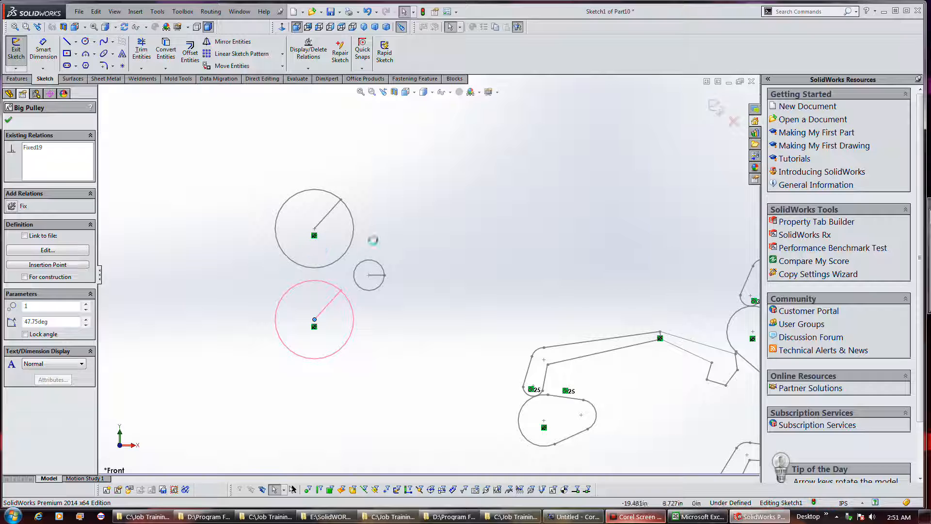
# Step: Add a Traction relation between the upper large pulley and the small pulley, and roll the small pulley down between the two large pulleys
pyautogui.click(349, 256)
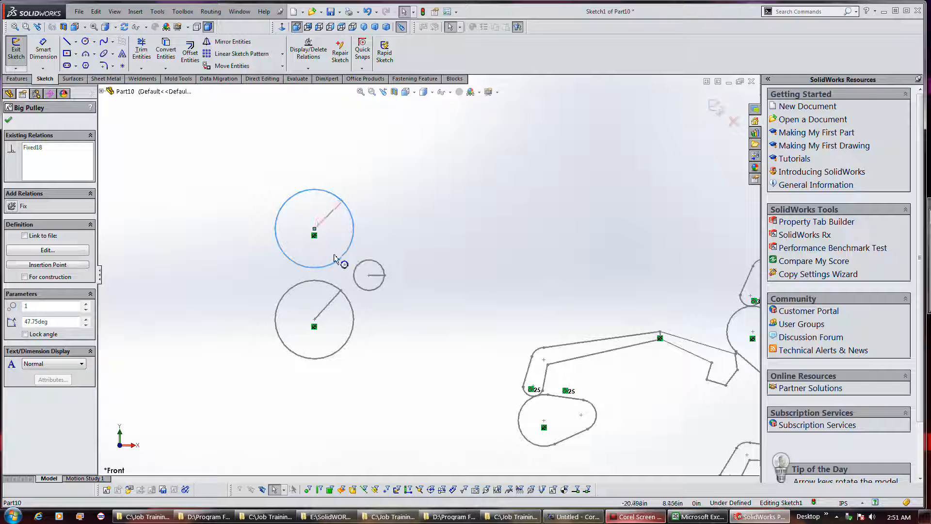
pyautogui.click(358, 264)
pyautogui.keyDown('ctrl'); pyautogui.click(348, 251); pyautogui.keyUp('ctrl')
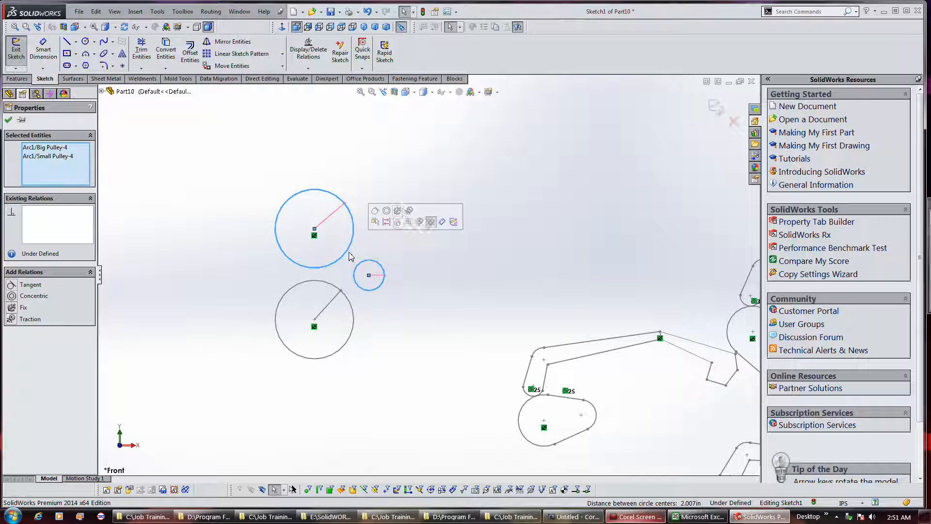
pyautogui.click(409, 211)
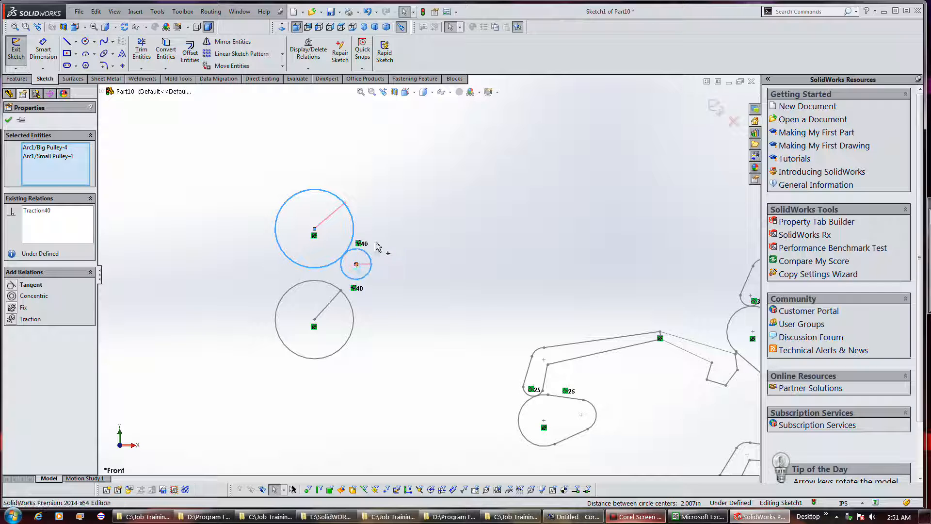
pyautogui.moveTo(357, 265); pyautogui.dragTo(381, 239)
pyautogui.moveTo(374, 273)
pyautogui.mouseDown()
pyautogui.moveTo(386, 262)
pyautogui.moveTo(388, 216)
pyautogui.moveTo(335, 175)
pyautogui.moveTo(268, 208)
pyautogui.moveTo(360, 282)
pyautogui.mouseUp()
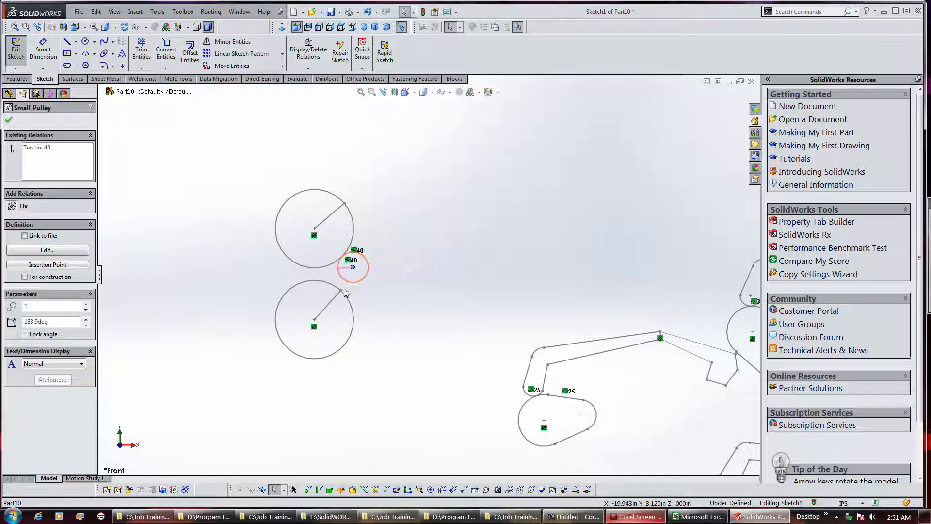
# Step: Add a Traction relation between the small pulley and the lower large pulley, and rotate the upper pulley to test the drive
pyautogui.keyDown('ctrl'); pyautogui.click(345, 298); pyautogui.keyUp('ctrl')
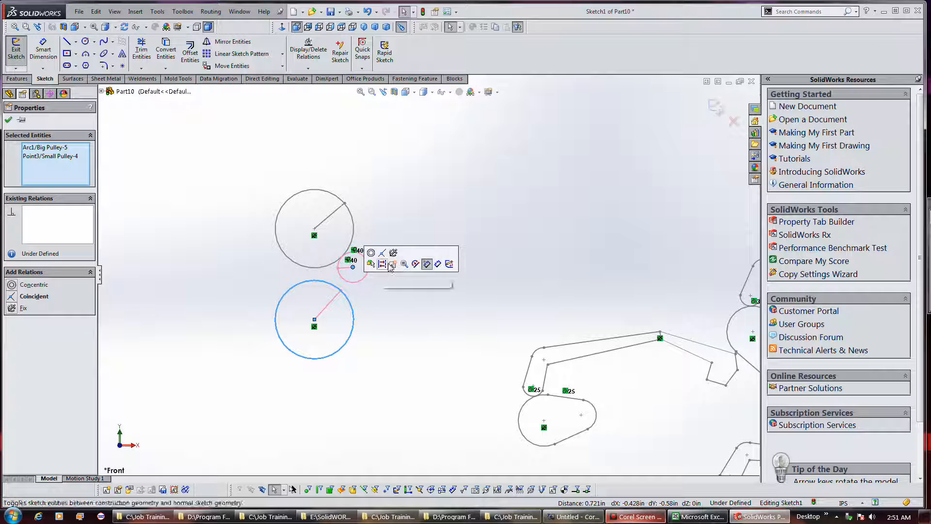
pyautogui.keyDown('ctrl'); pyautogui.click(363, 277); pyautogui.keyUp('ctrl')
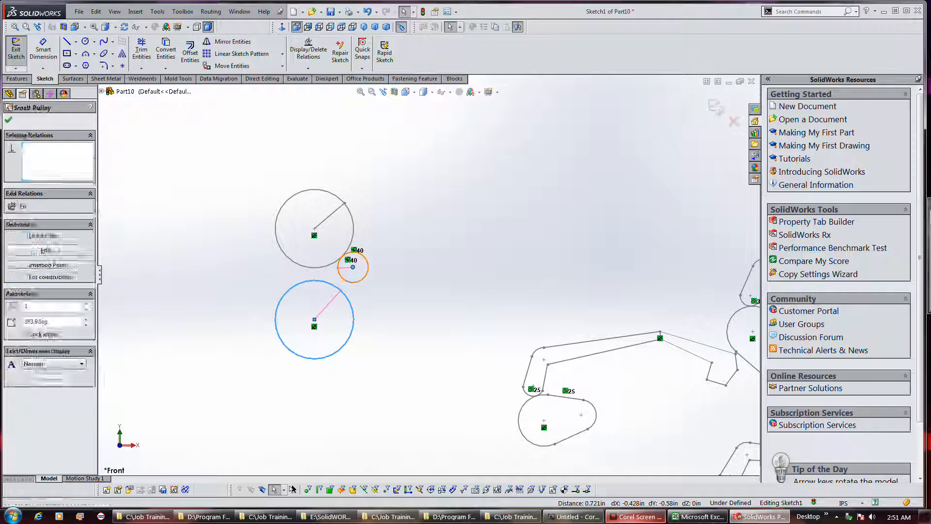
pyautogui.click(357, 290)
pyautogui.click(343, 298)
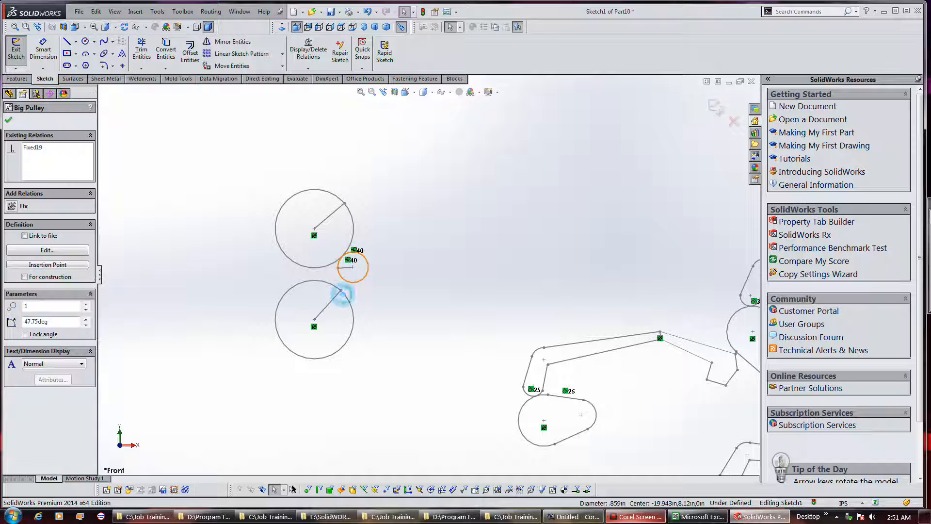
pyautogui.keyDown('ctrl'); pyautogui.click(343, 294); pyautogui.keyUp('ctrl')
pyautogui.click(401, 260)
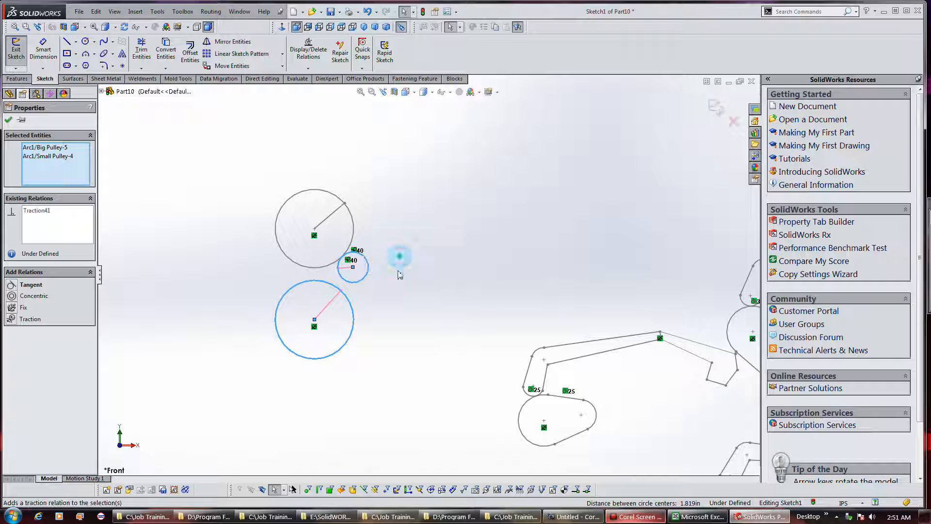
pyautogui.moveTo(335, 216); pyautogui.dragTo(328, 194)
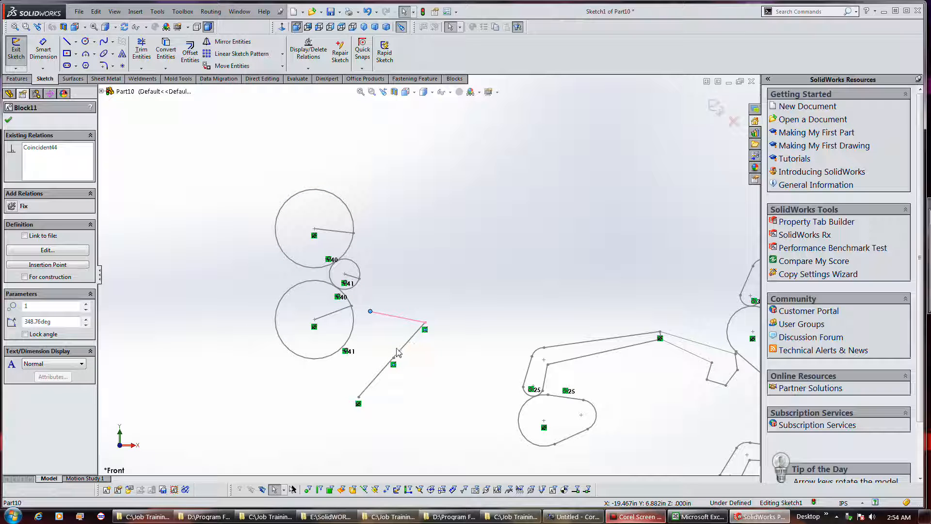
# Step: Attach the upper link's free end to the outer end of the lower pulley's radius line and swing the joint of the two lower links outward
pyautogui.moveTo(370, 312); pyautogui.dragTo(352, 307)
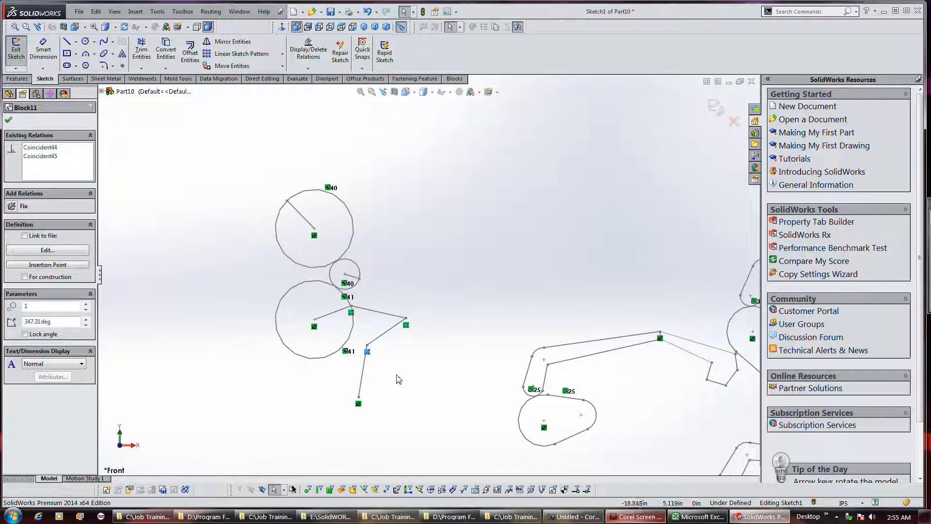
pyautogui.moveTo(367, 349); pyautogui.dragTo(403, 377)
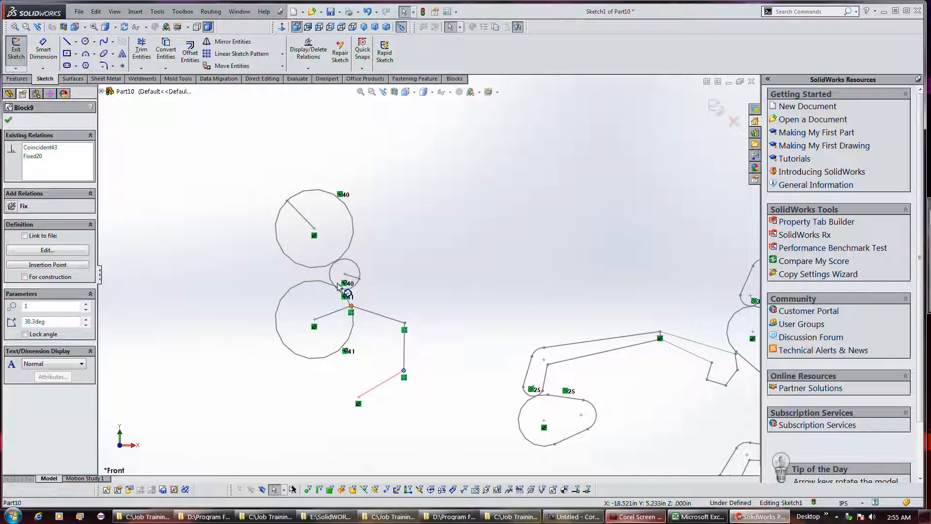
# Step: Test the linkage by turning the pulleys and moving the lower joint, undoing the second upper pulley rotation
pyautogui.moveTo(292, 207); pyautogui.dragTo(338, 241)
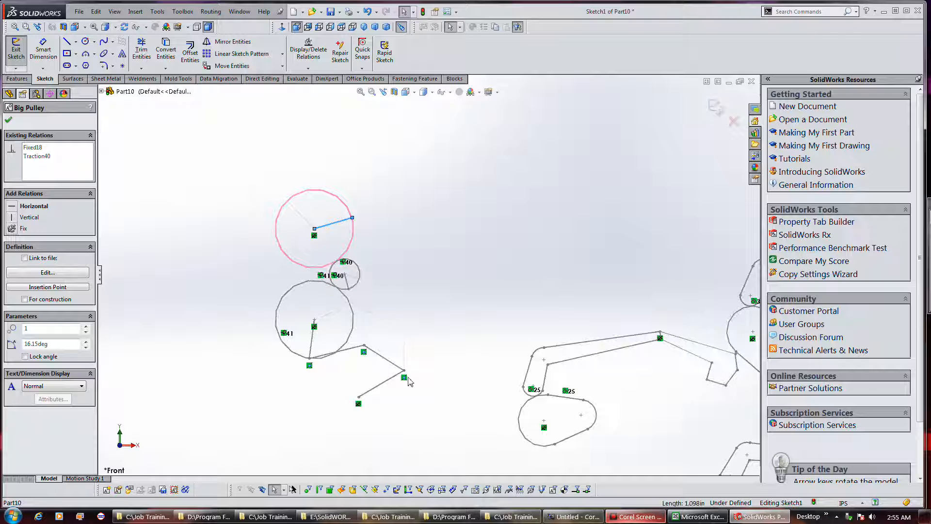
pyautogui.moveTo(403, 371); pyautogui.dragTo(394, 392)
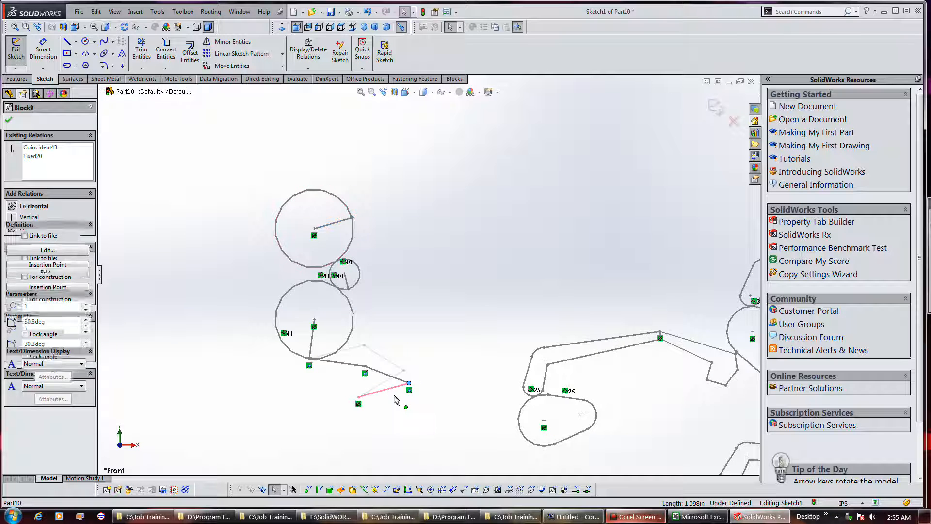
pyautogui.moveTo(344, 217); pyautogui.dragTo(324, 187)
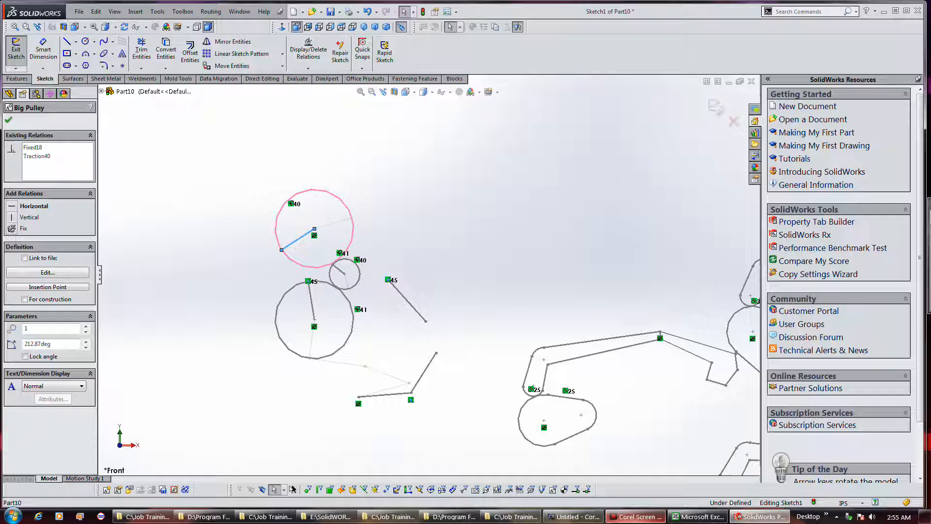
pyautogui.hotkey('ctrl', 'z')
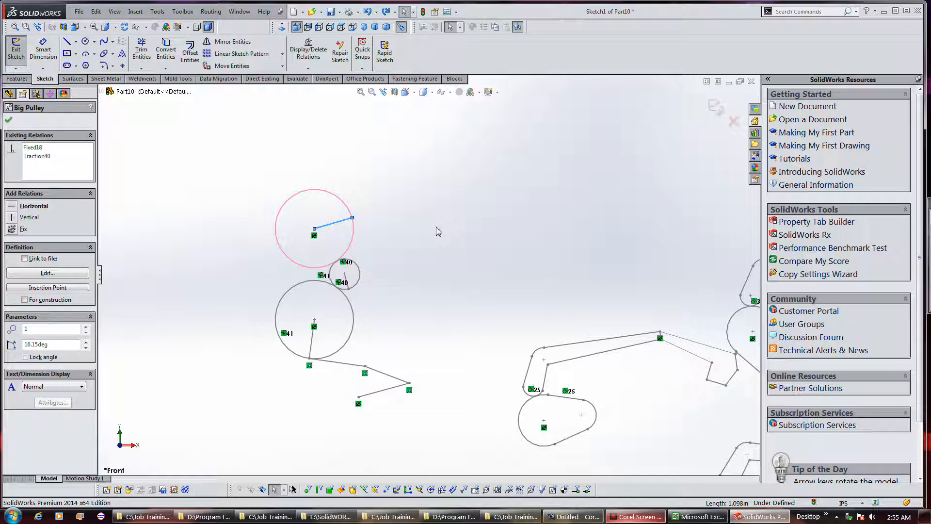
pyautogui.moveTo(313, 360); pyautogui.dragTo(351, 296)
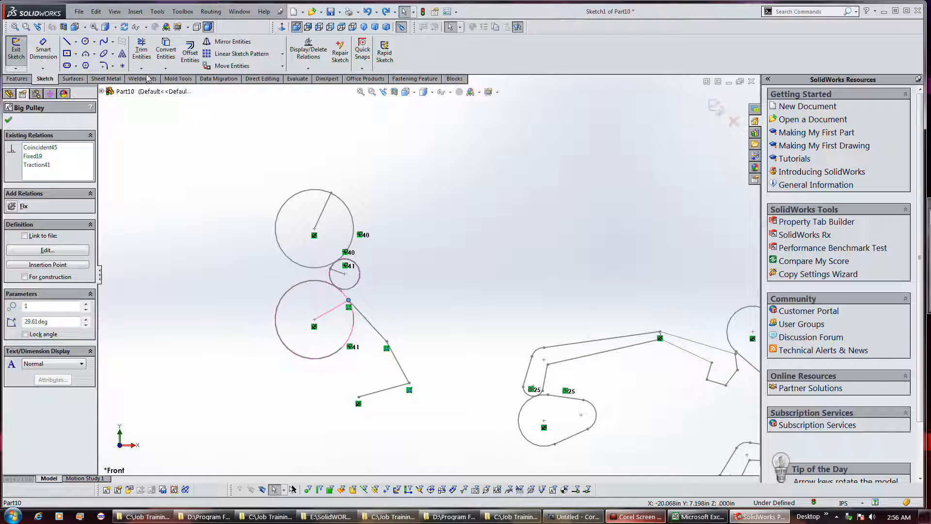
# Step: Dimension the angle between the middle link and the lowest link, keeping its current value
pyautogui.click(43, 49)
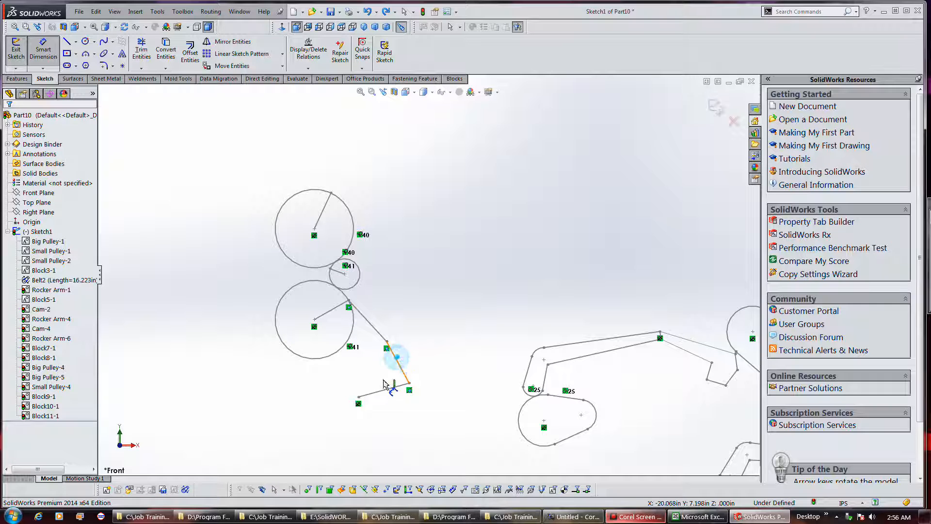
pyautogui.click(397, 363)
pyautogui.click(381, 391)
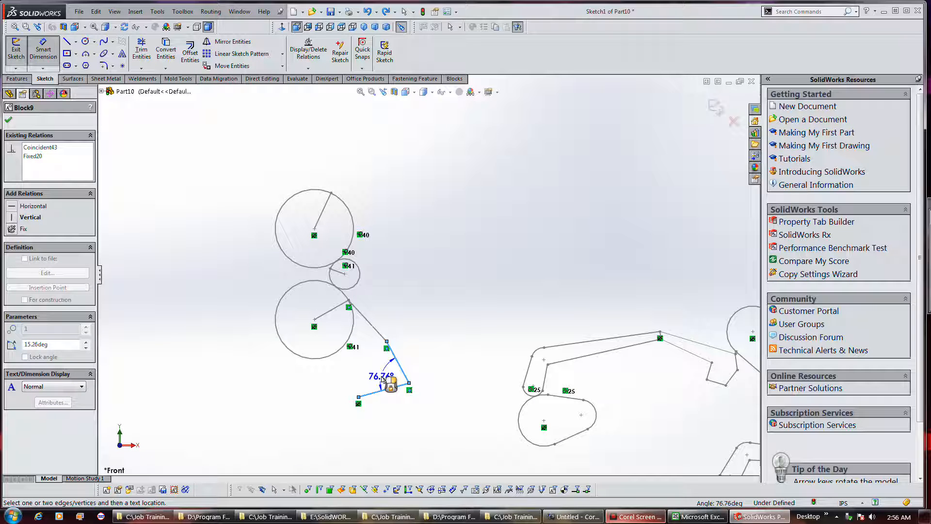
pyautogui.click(382, 380)
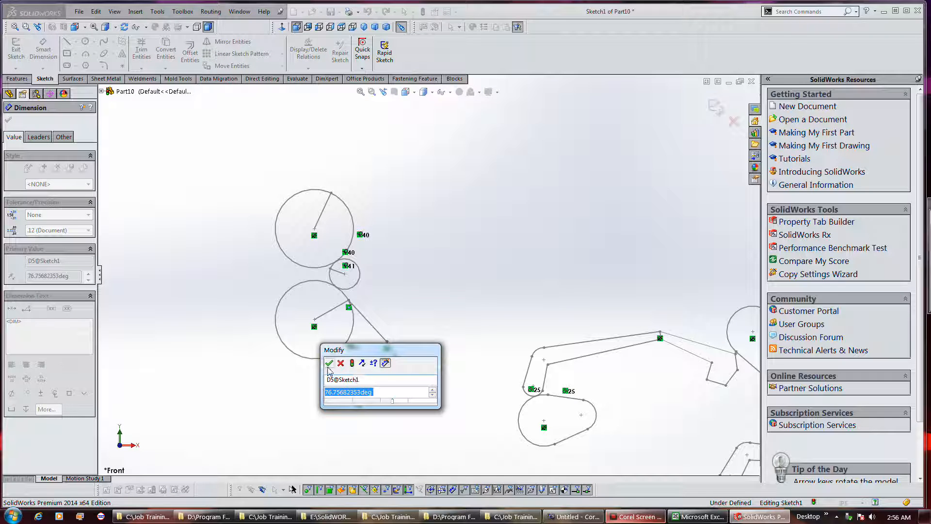
pyautogui.click(330, 363)
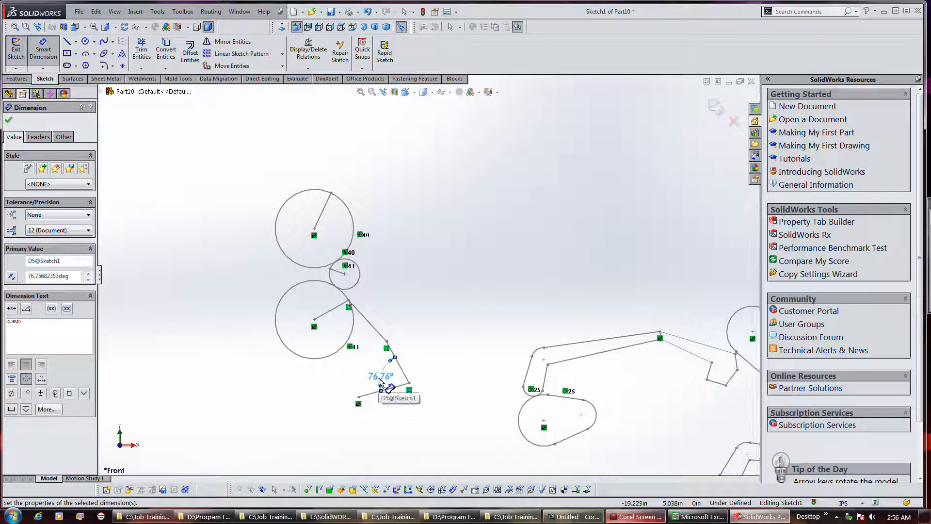
pyautogui.rightClick(381, 382)
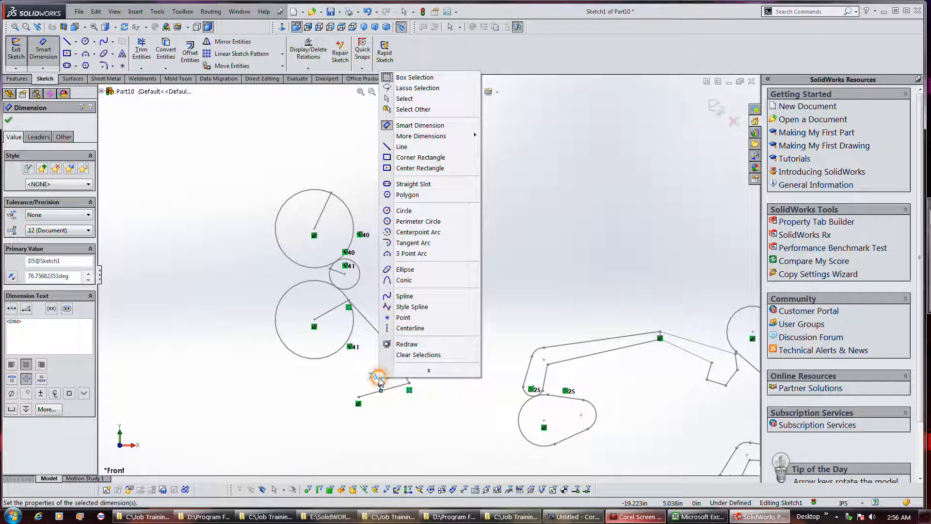
pyautogui.click(418, 378)
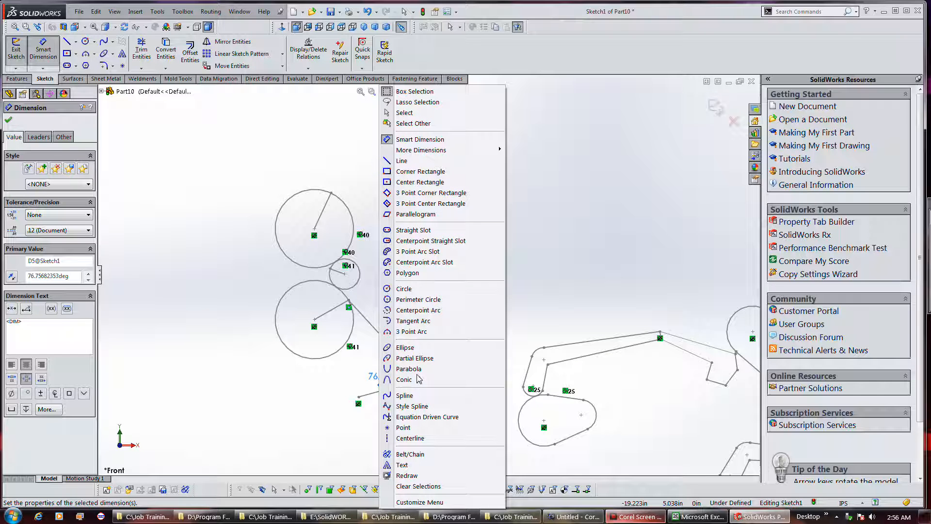
pyautogui.click(250, 347)
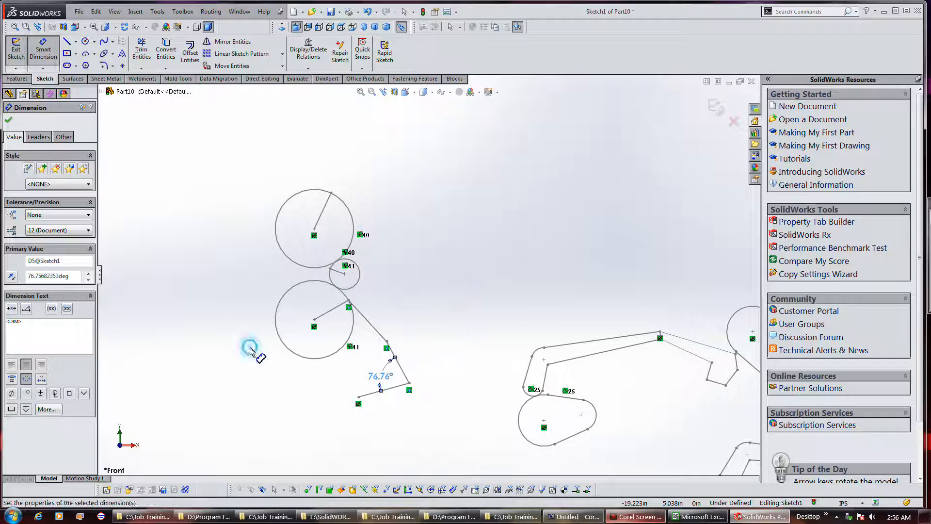
pyautogui.rightClick(382, 377)
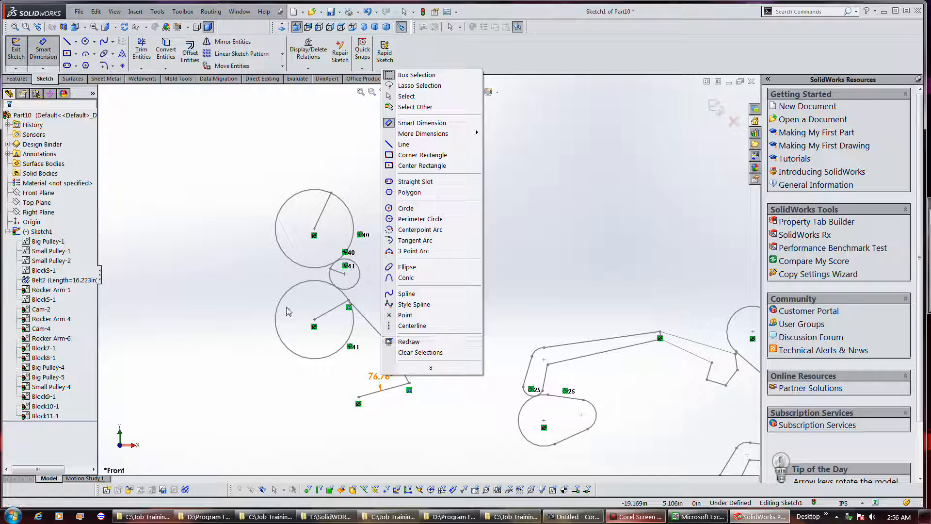
pyautogui.click(290, 370)
# Step: Make the angle dimension between the two lower links a driven dimension
pyautogui.click(380, 378)
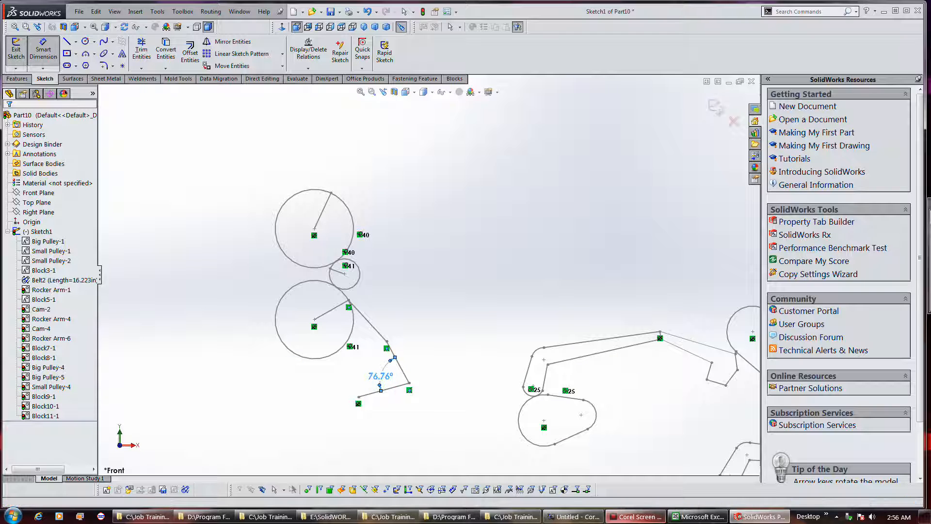
pyautogui.rightClick(381, 386)
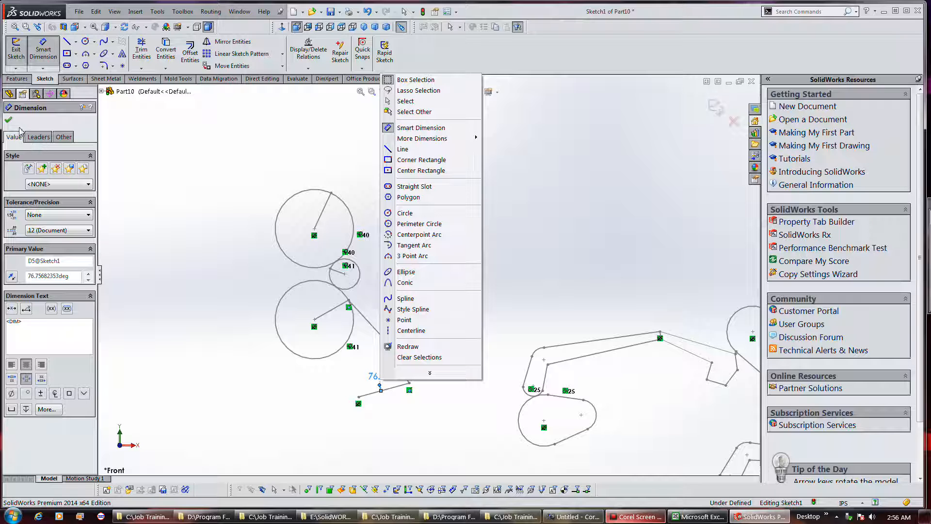
pyautogui.click(64, 137)
pyautogui.click(20, 253)
pyautogui.click(192, 210)
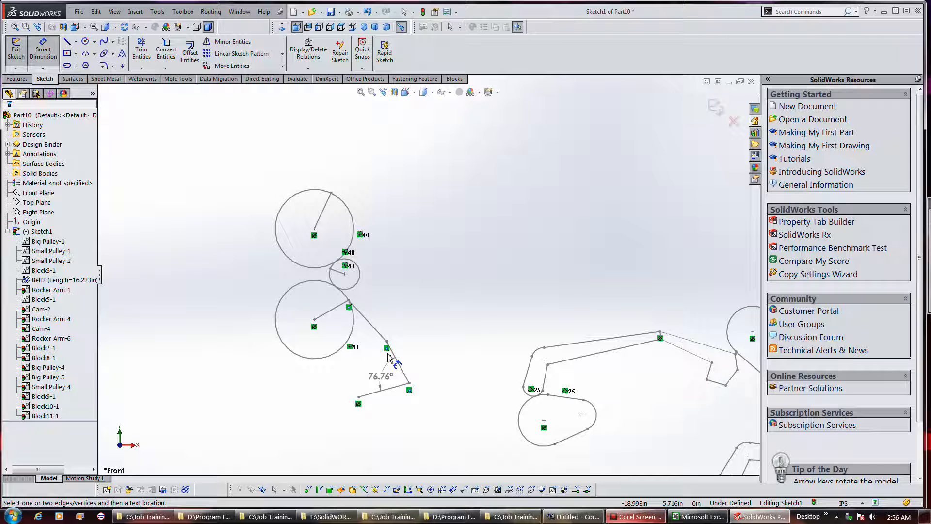
# Step: Exit the Smart Dimension tool and rotate the upper pulley by its radius line to drive the linkage through its motion
pyautogui.click(376, 334)
pyautogui.click(324, 210)
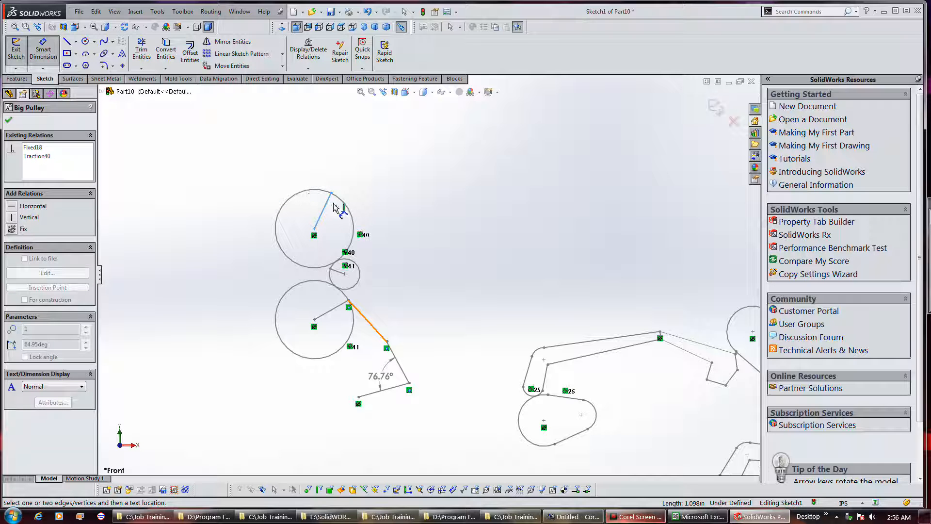
pyautogui.click(328, 200)
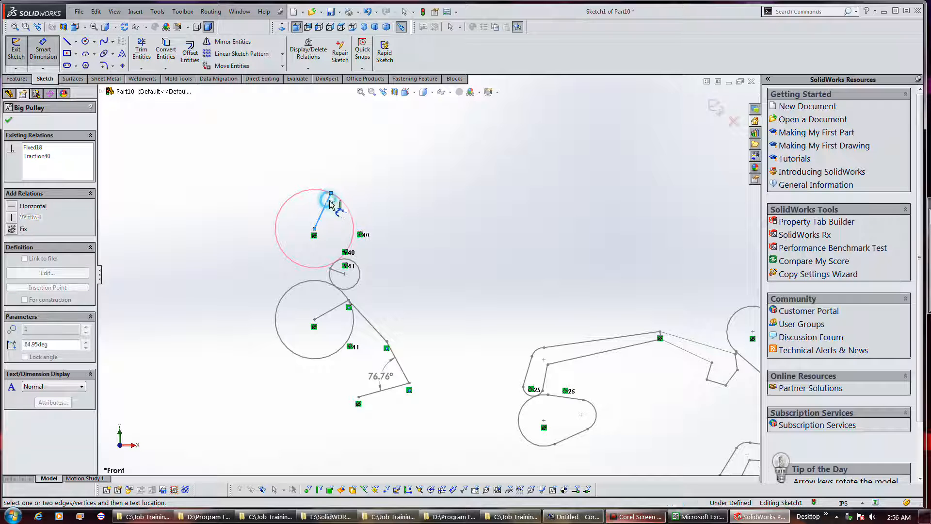
pyautogui.rightClick(292, 168)
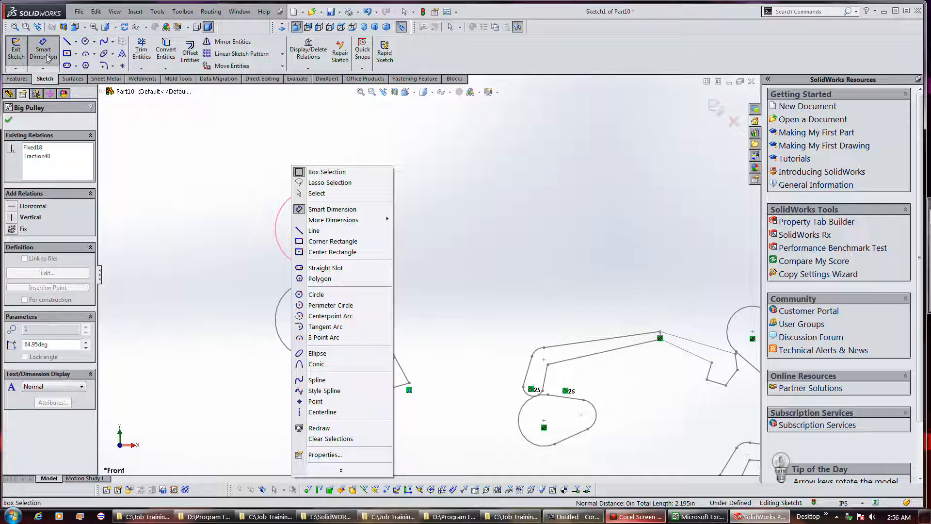
pyautogui.click(47, 58)
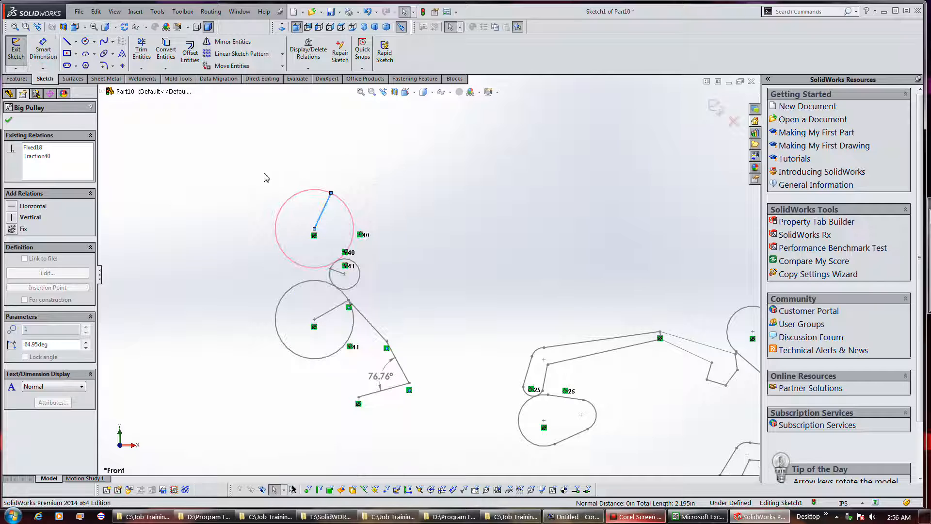
pyautogui.click(330, 194)
pyautogui.moveTo(298, 196); pyautogui.dragTo(315, 203)
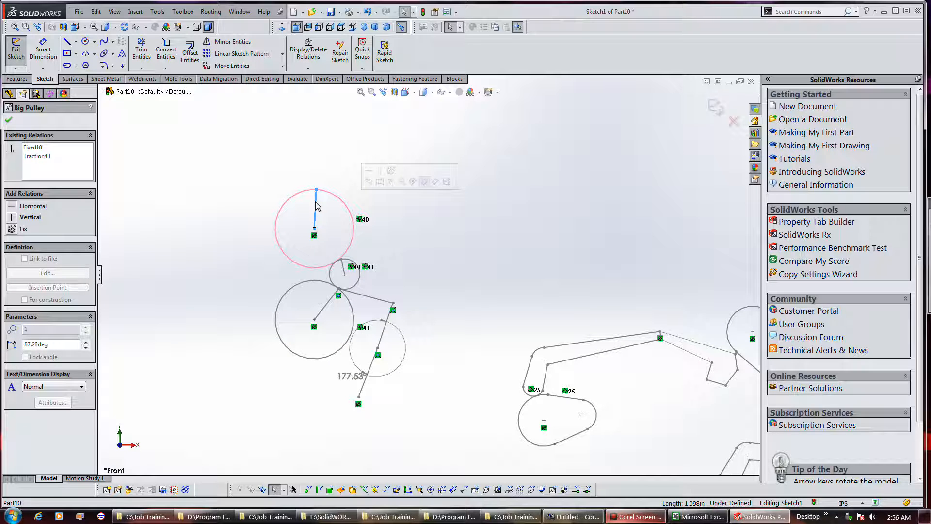
pyautogui.moveTo(317, 204); pyautogui.dragTo(333, 225)
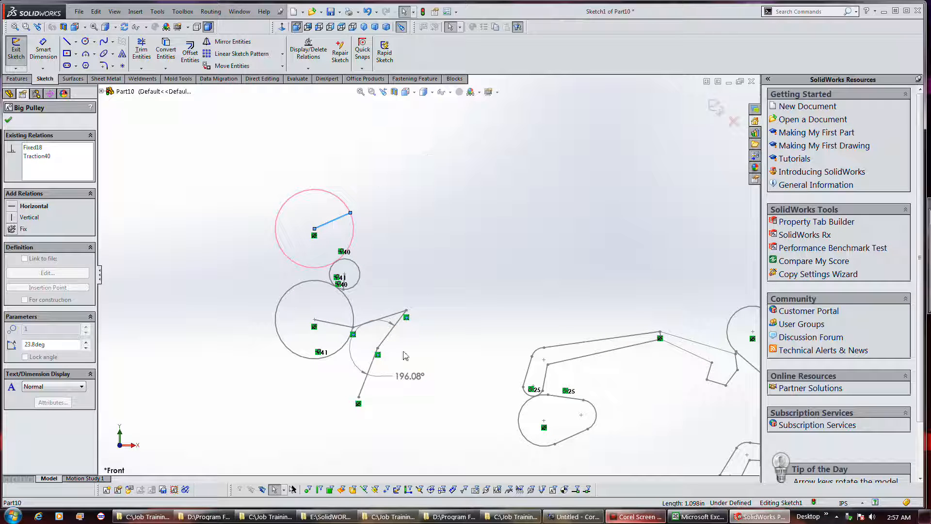
# Step: Swing the joint between the two lower links outward to an angle of about 92° and fix the joint point in place
pyautogui.moveTo(378, 350); pyautogui.dragTo(408, 396)
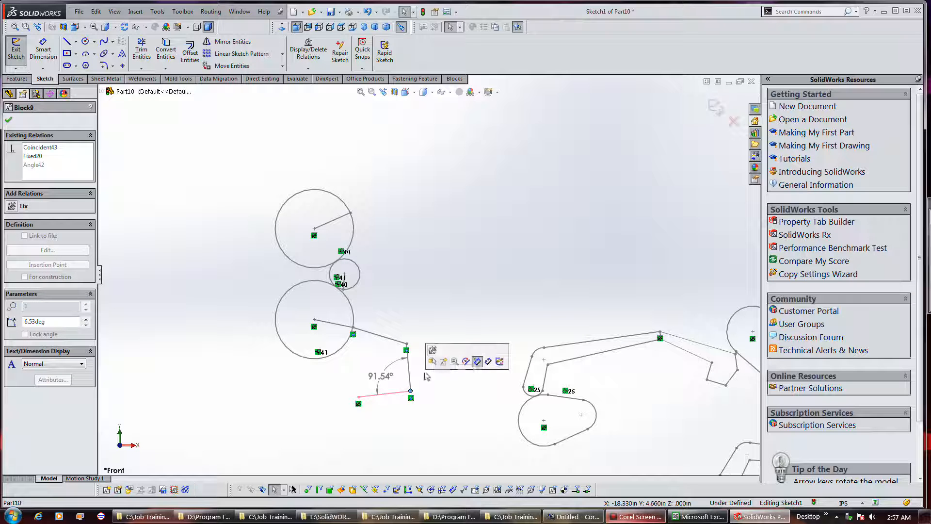
pyautogui.click(432, 350)
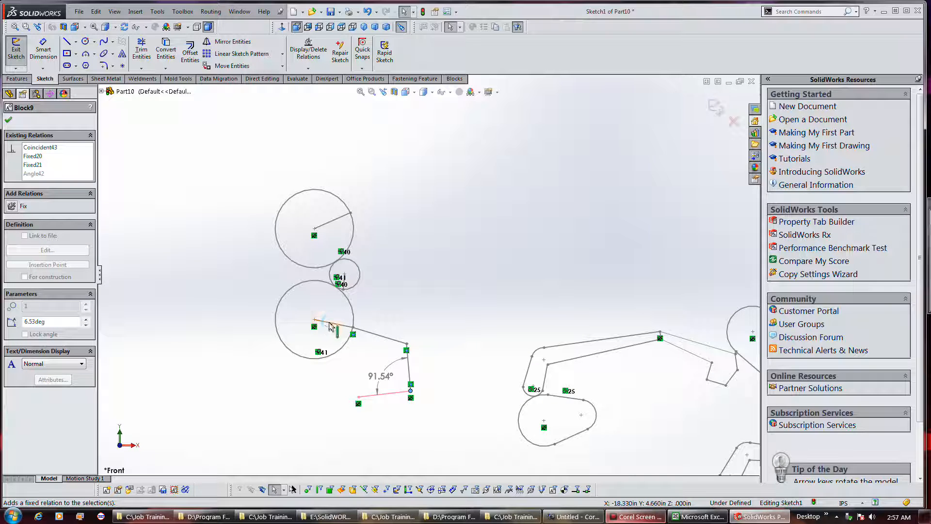
# Step: Rotate the lower pulley by its radius line to swing the link chain, and move the driven angle dimension clear of the links
pyautogui.click(328, 324)
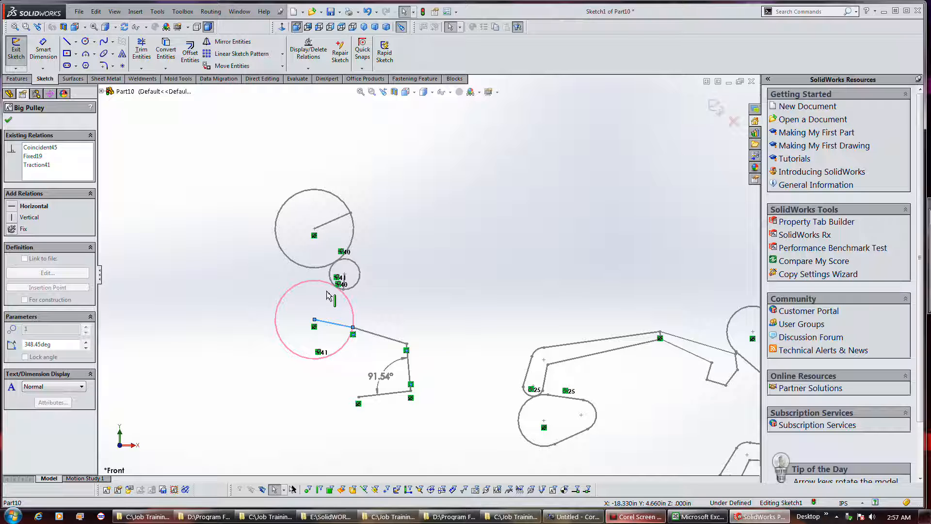
pyautogui.moveTo(345, 326); pyautogui.dragTo(307, 348)
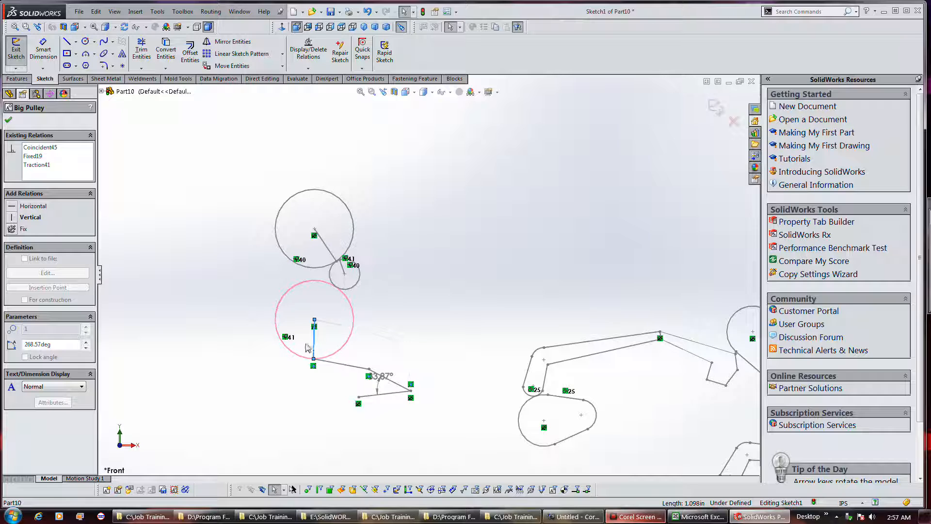
pyautogui.click(378, 386)
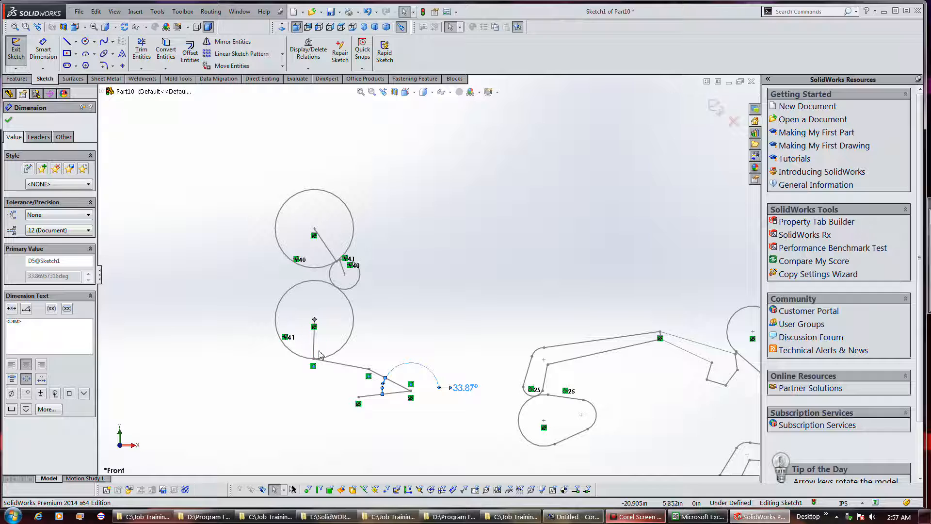
pyautogui.moveTo(315, 360); pyautogui.dragTo(318, 311)
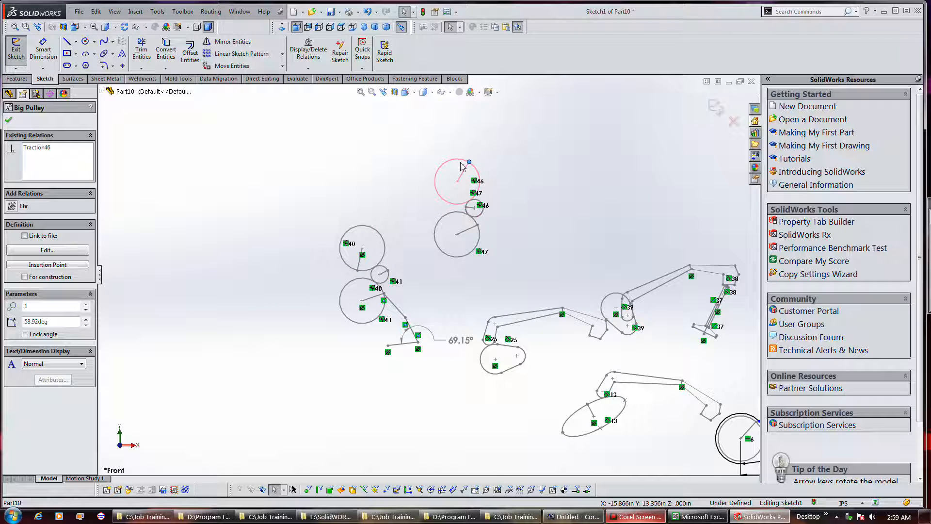
# Step: Fix the centre points of both big pulleys in the new three-pulley train and turn the upper pulley by its radius line
pyautogui.moveTo(469, 162); pyautogui.dragTo(457, 160)
pyautogui.rightClick(455, 186)
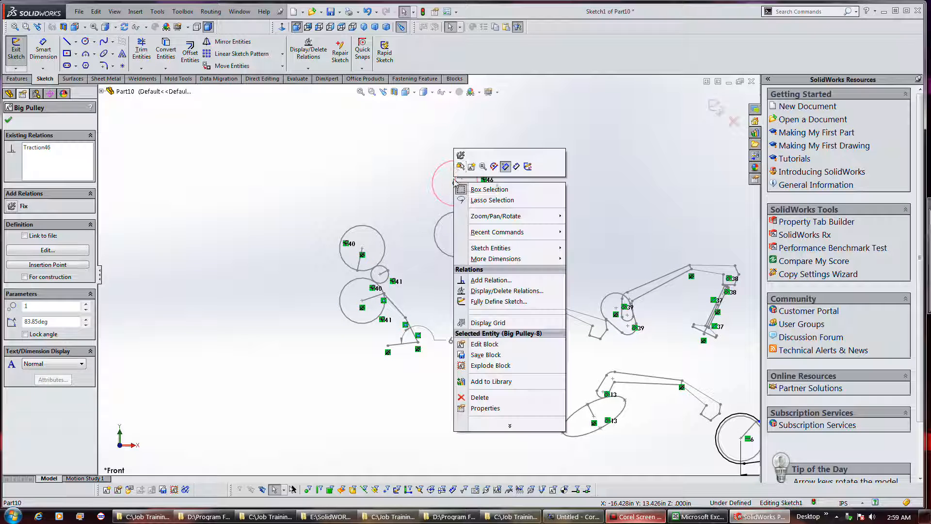
pyautogui.click(461, 163)
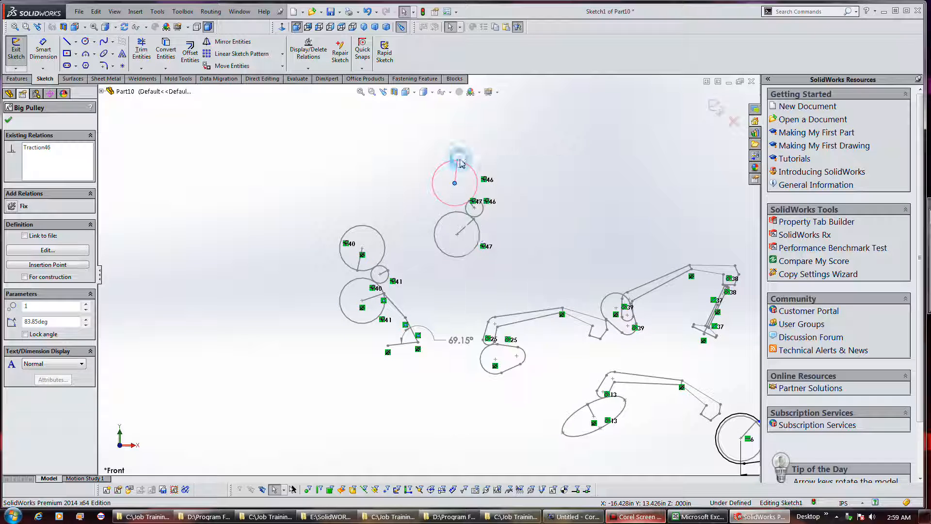
pyautogui.rightClick(456, 234)
pyautogui.click(462, 208)
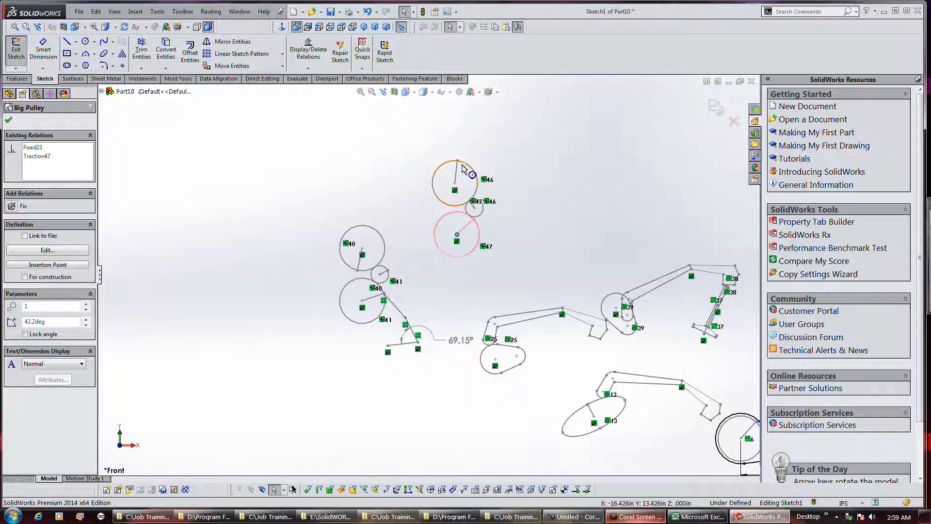
pyautogui.moveTo(457, 161)
pyautogui.mouseDown()
pyautogui.moveTo(479, 174)
pyautogui.moveTo(469, 166)
pyautogui.mouseUp()
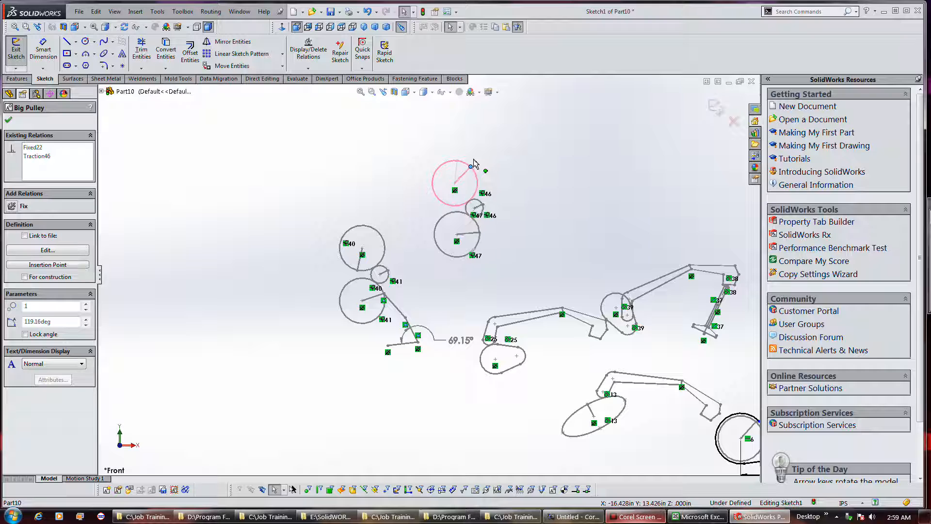
pyautogui.click(177, 171)
pyautogui.click(67, 53)
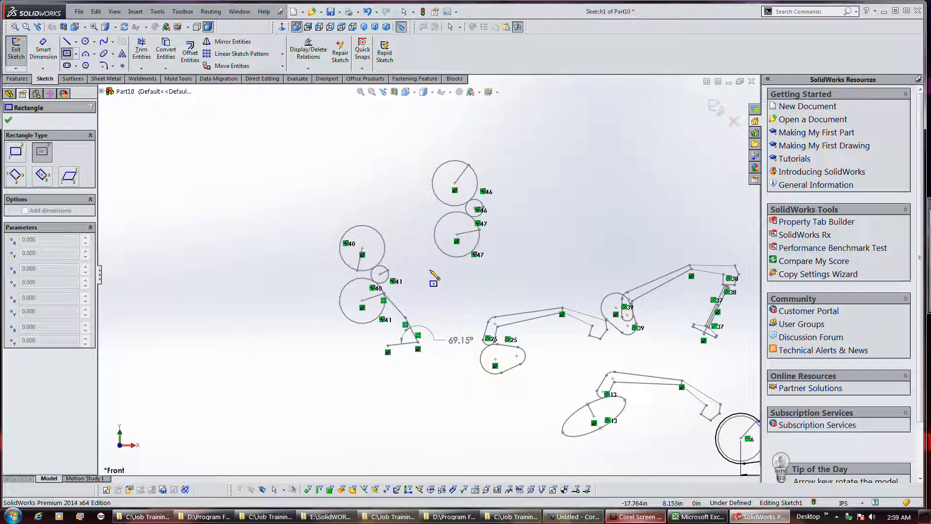
pyautogui.click(418, 241)
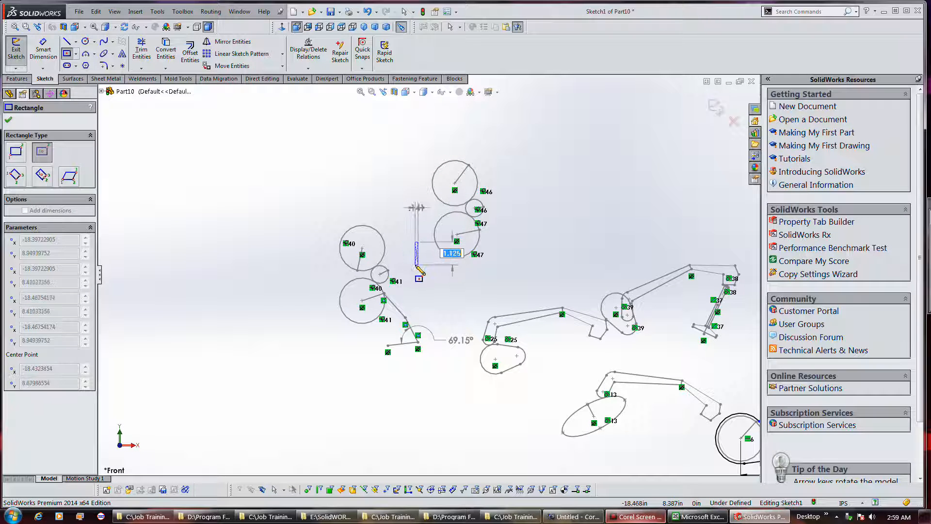
pyautogui.press('Escape')
pyautogui.moveTo(420, 272); pyautogui.dragTo(526, 290)
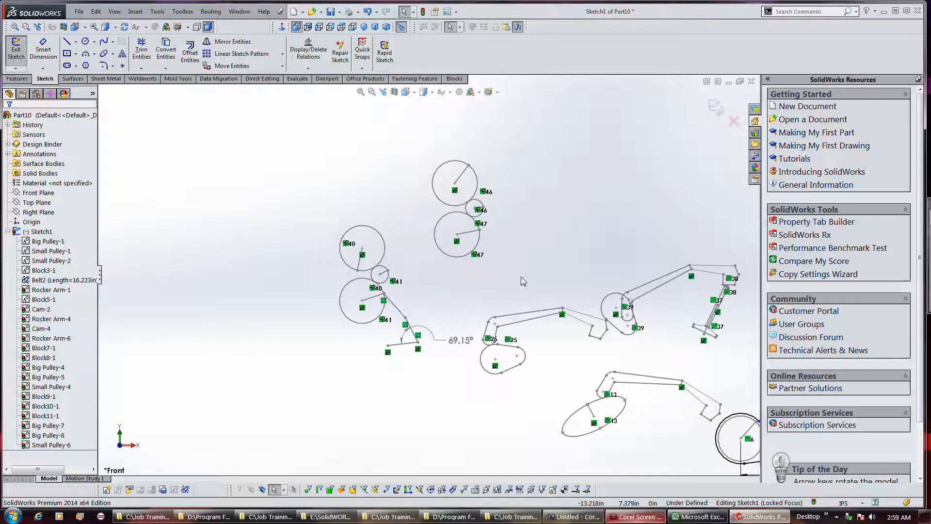
# Step: Sketch a corner rectangle about 4.5 in long and 0.52 in high just below the lower big pulley of the new train
pyautogui.click(68, 54)
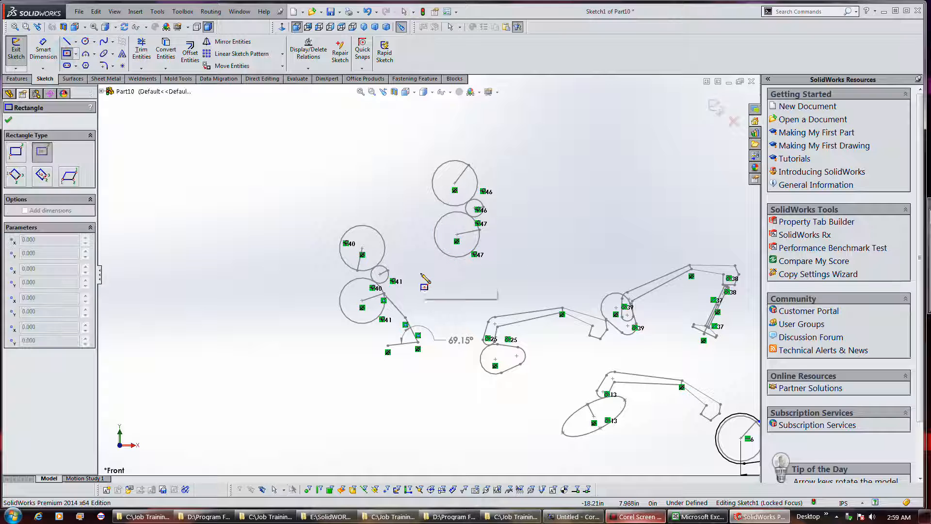
pyautogui.click(16, 151)
pyautogui.click(424, 264)
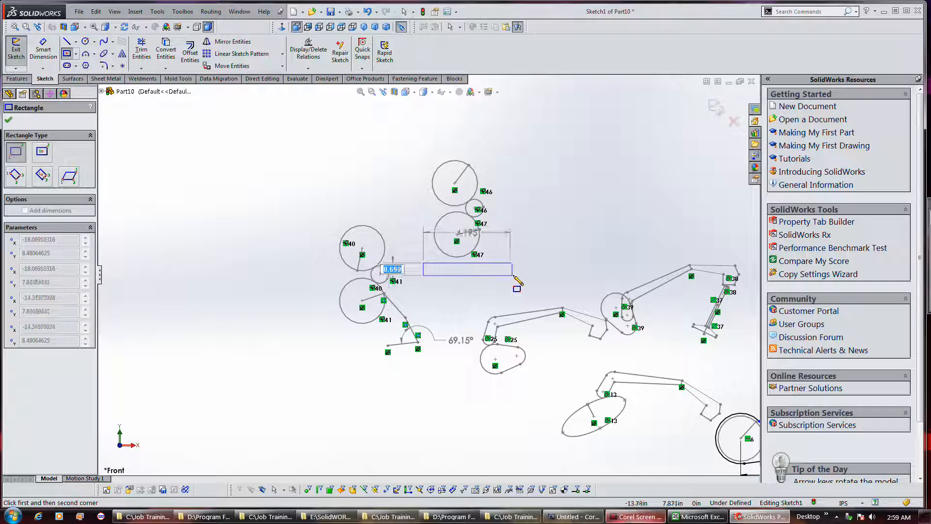
pyautogui.click(516, 273)
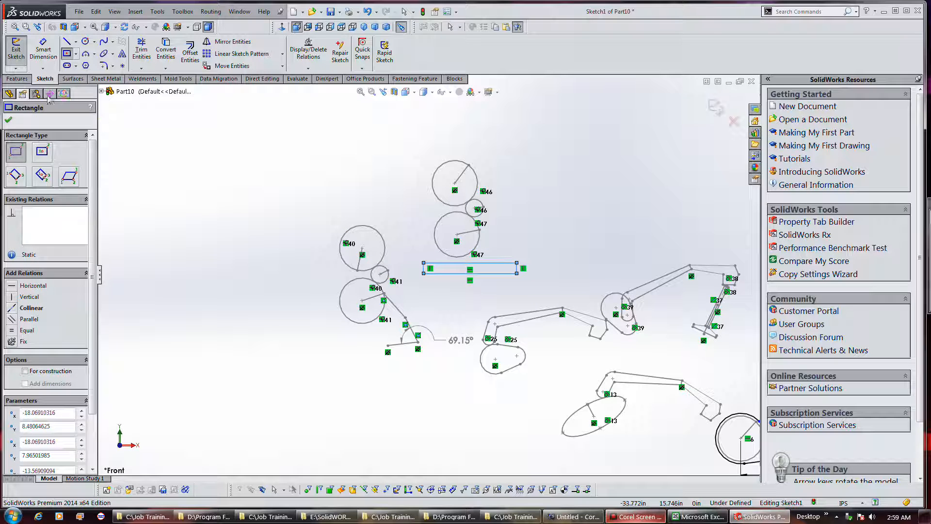
pyautogui.click(9, 120)
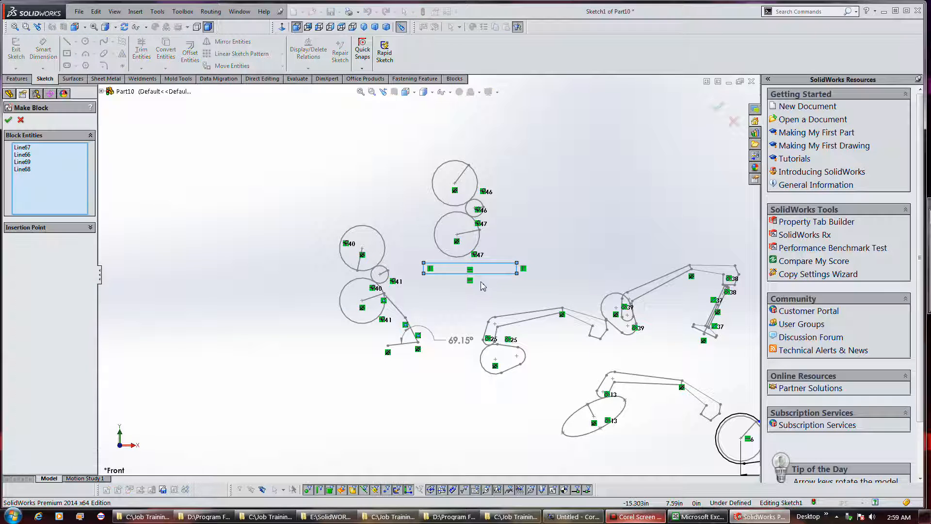
# Step: Make the rectangle's four lines a block and add a horizontal relation to its lower edge
pyautogui.press('Return')
pyautogui.scroll(-3, 480, 283)
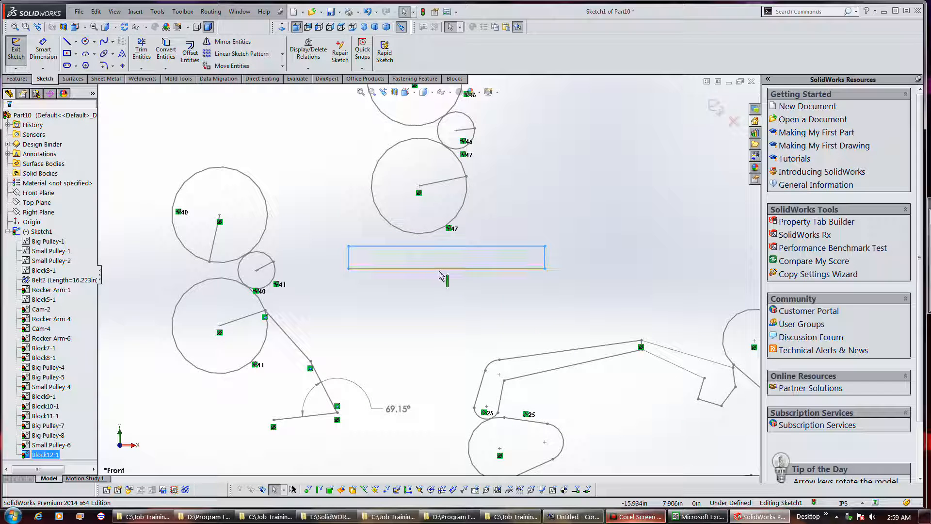
pyautogui.rightClick(439, 268)
pyautogui.click(448, 235)
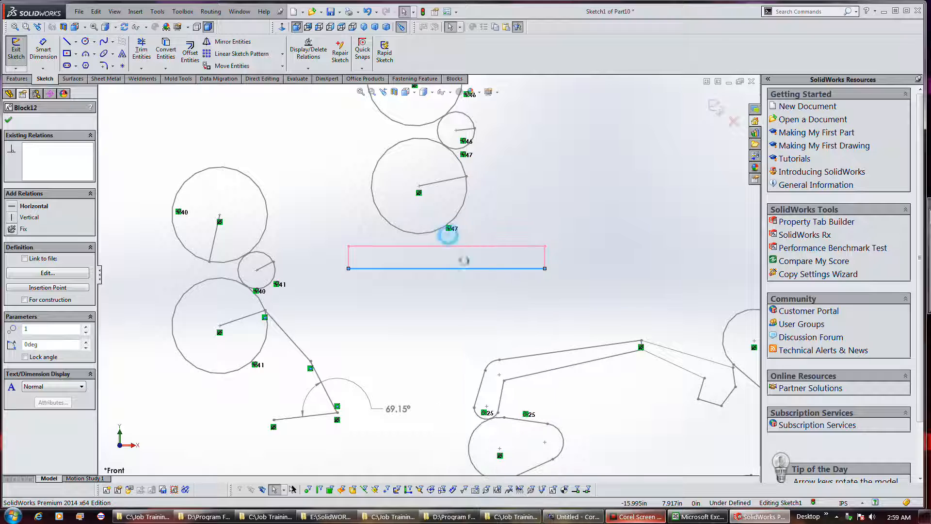
# Step: Add a traction relation between the rectangle block's upper edge and the circle of the big pulley above it
pyautogui.click(439, 247)
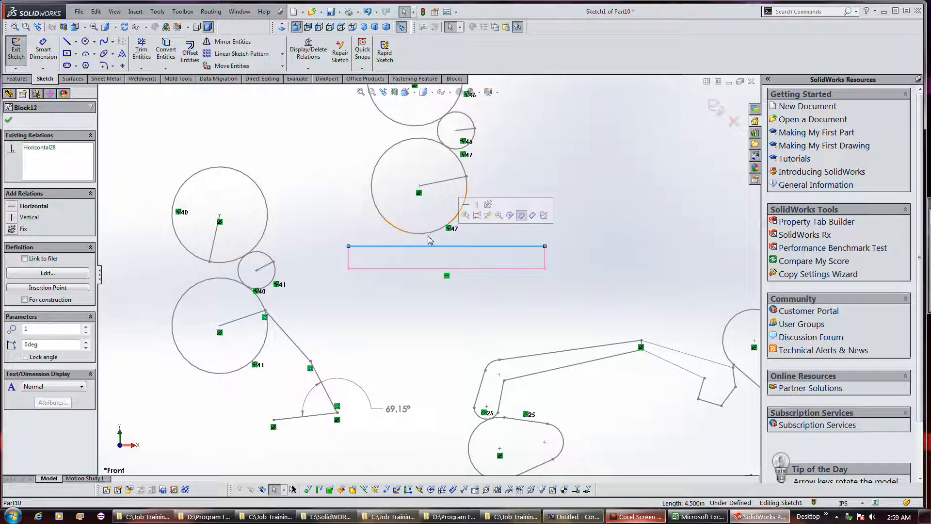
pyautogui.keyDown('ctrl'); pyautogui.click(425, 234); pyautogui.keyUp('ctrl')
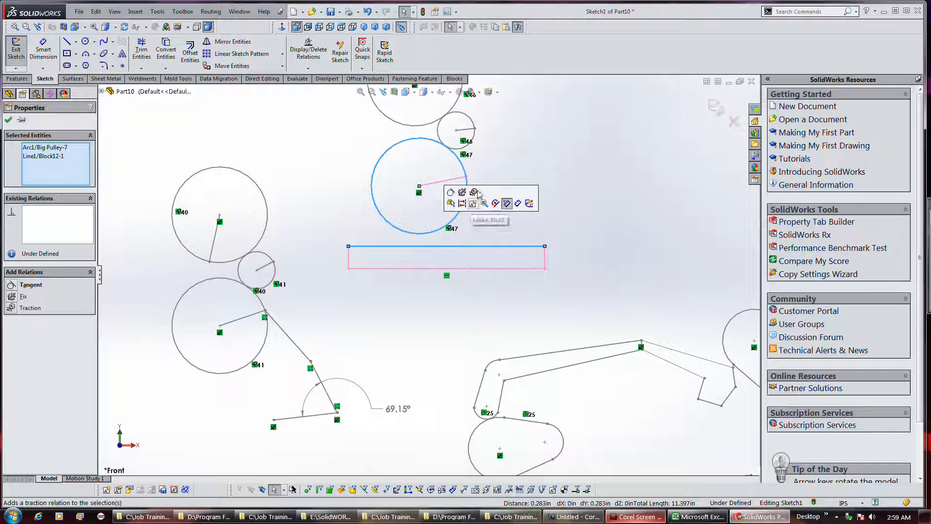
pyautogui.click(474, 192)
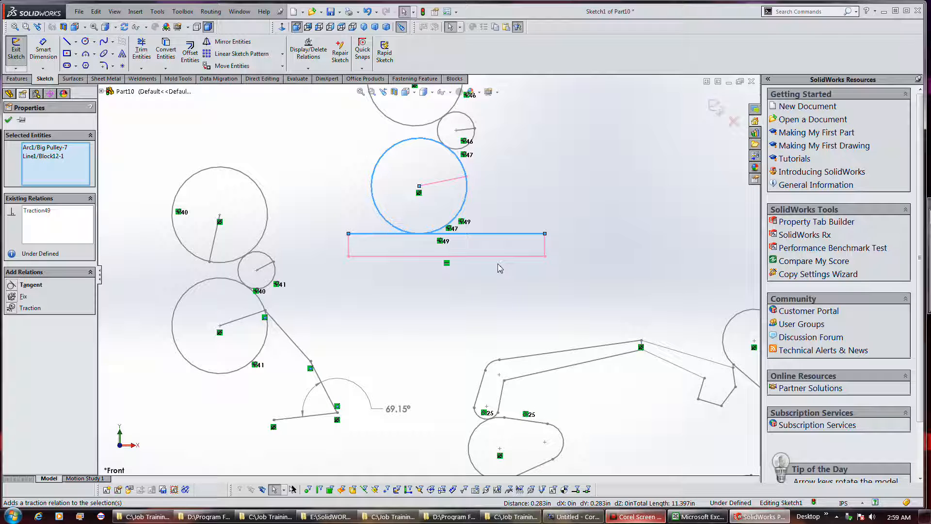
pyautogui.click(505, 291)
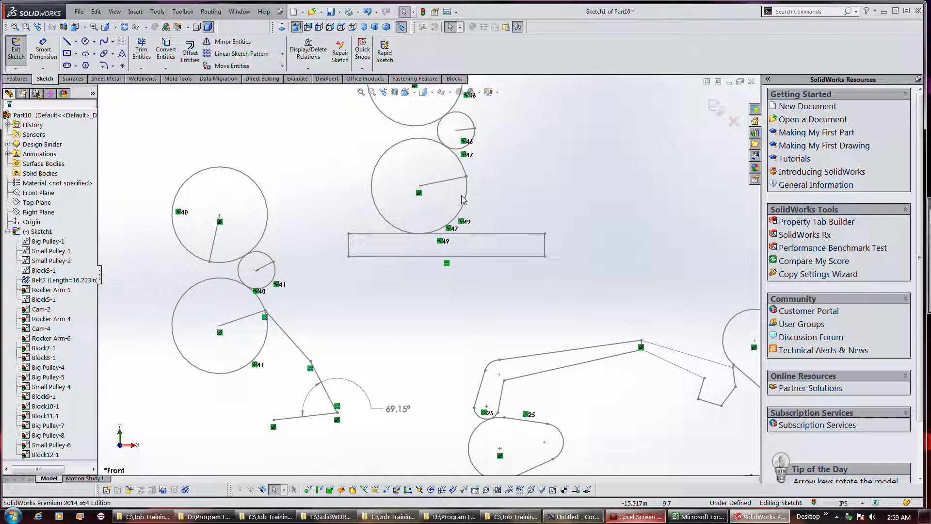
# Step: Turn the uppermost big pulley by its radius line to drive the rectangle block sideways through the pulley train
pyautogui.scroll(2, 459, 186)
pyautogui.moveTo(435, 129); pyautogui.dragTo(467, 130)
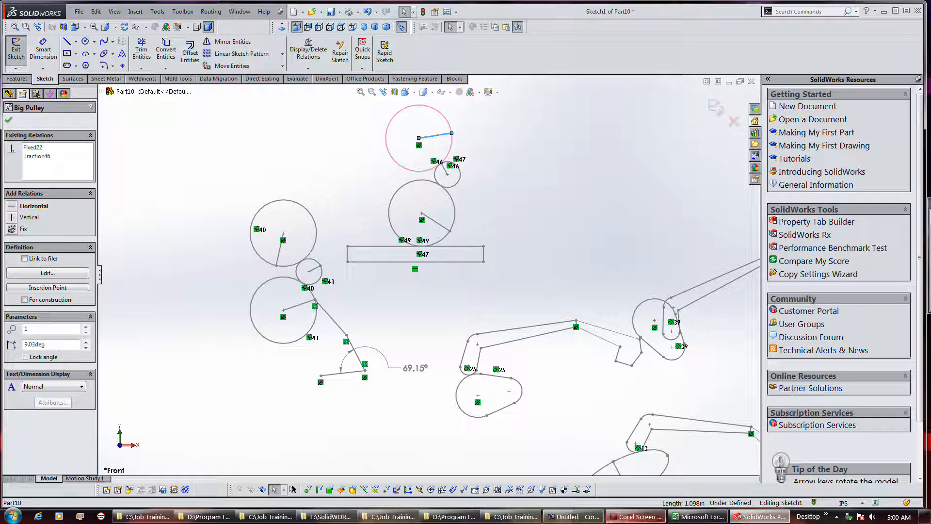
pyautogui.moveTo(629, 508); pyautogui.dragTo(630, 506)
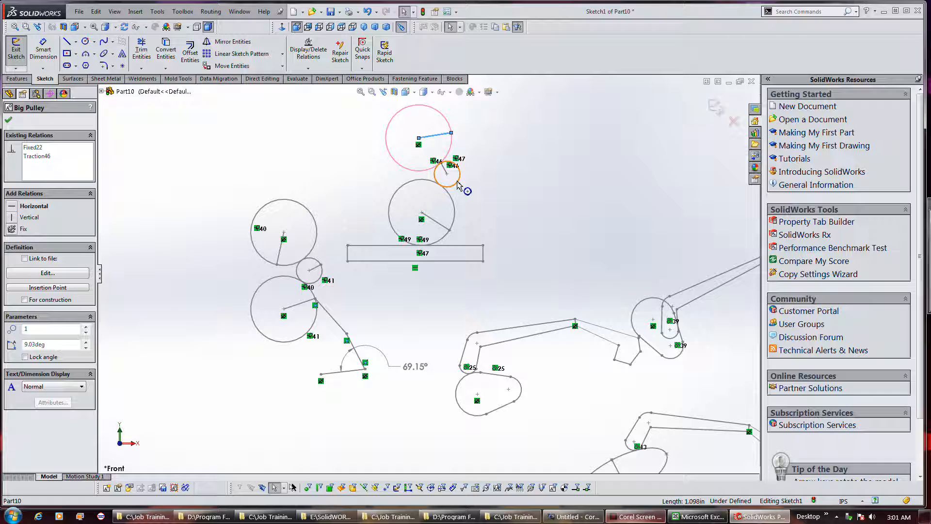
# Step: Explode the small pulley block between the two big pulleys and enlarge its circle to about 3.08 in diameter
pyautogui.click(458, 186)
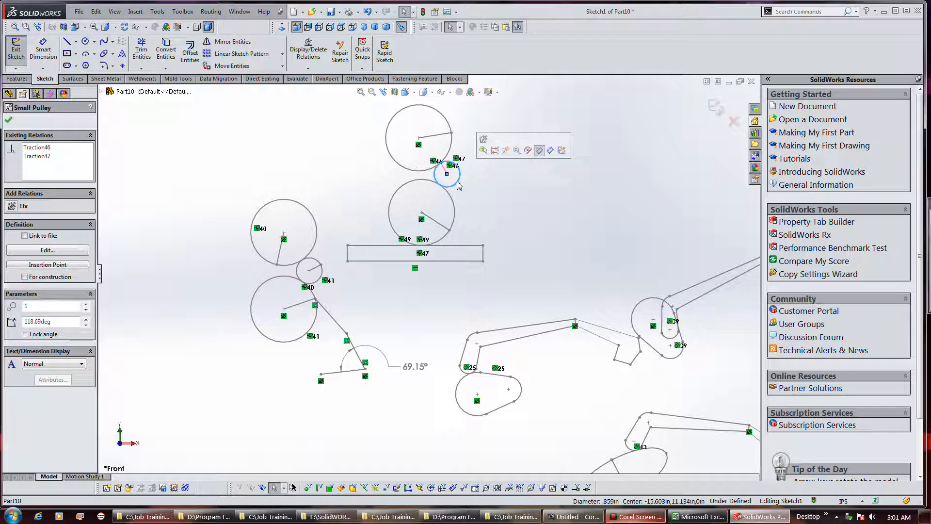
pyautogui.click(454, 79)
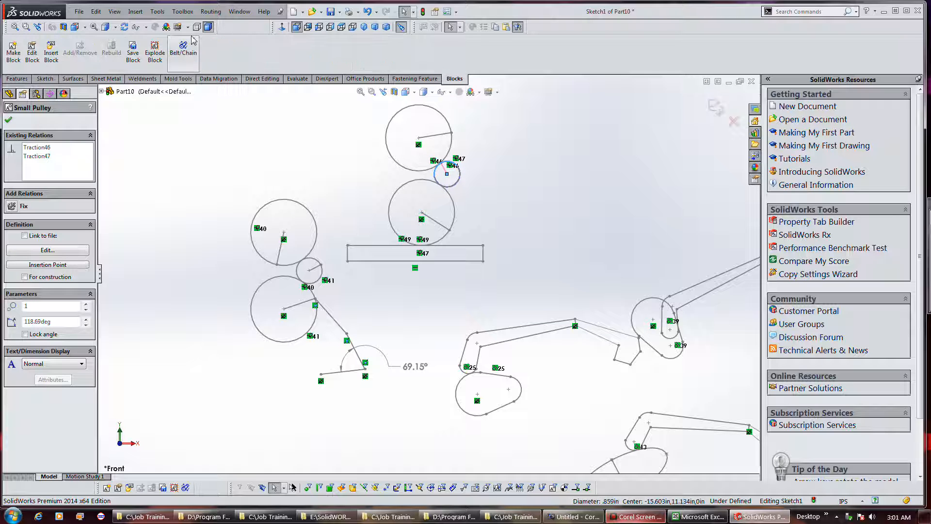
pyautogui.click(154, 56)
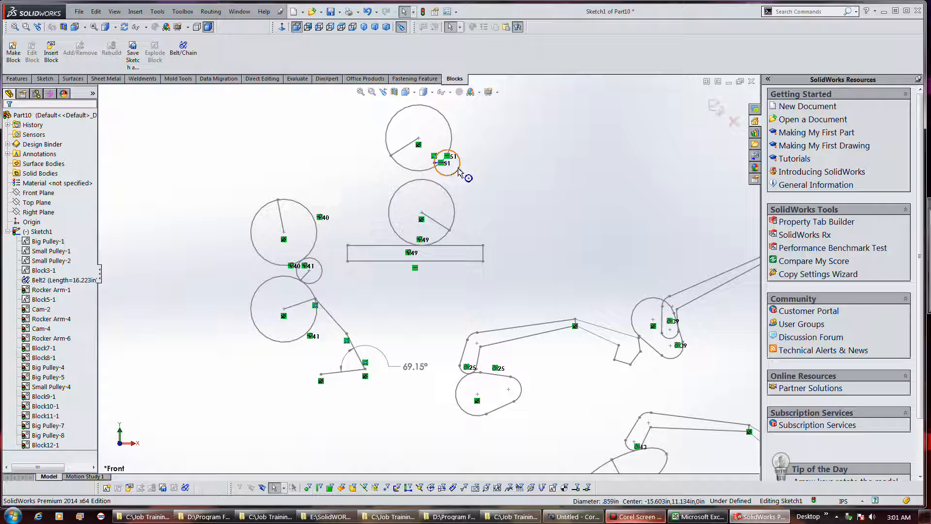
pyautogui.moveTo(460, 173); pyautogui.dragTo(469, 185)
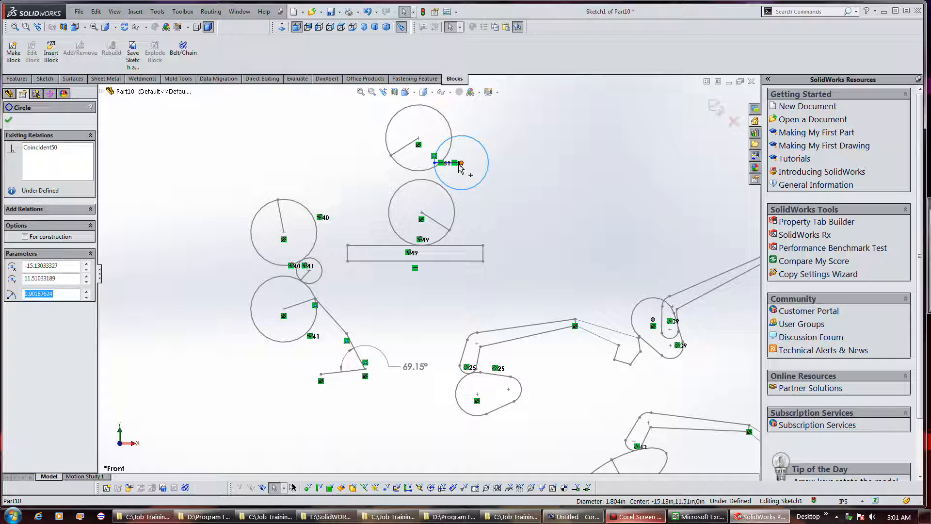
pyautogui.moveTo(461, 163)
pyautogui.mouseDown()
pyautogui.moveTo(480, 181)
pyautogui.moveTo(499, 176)
pyautogui.moveTo(480, 173)
pyautogui.mouseUp()
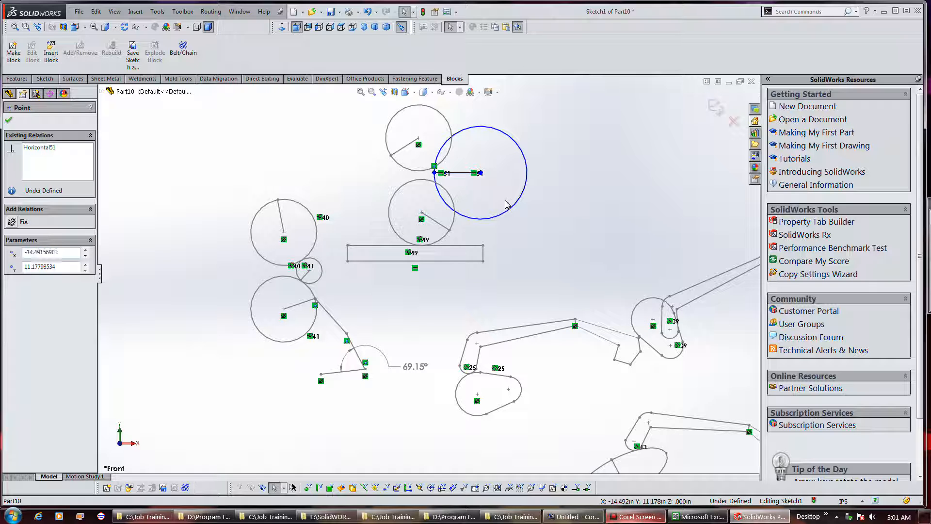
# Step: Make the enlarged circle alone a block, without its radius line
pyautogui.press('b')
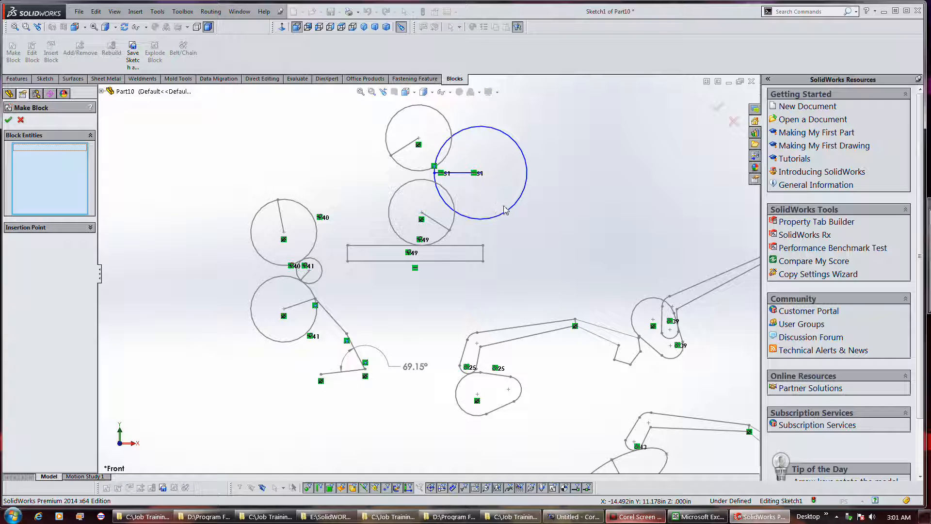
pyautogui.click(503, 214)
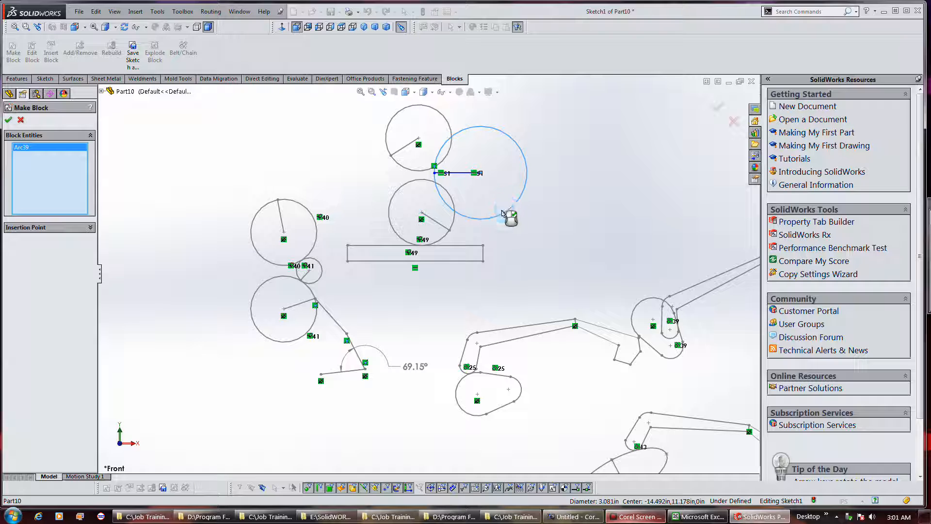
pyautogui.click(11, 121)
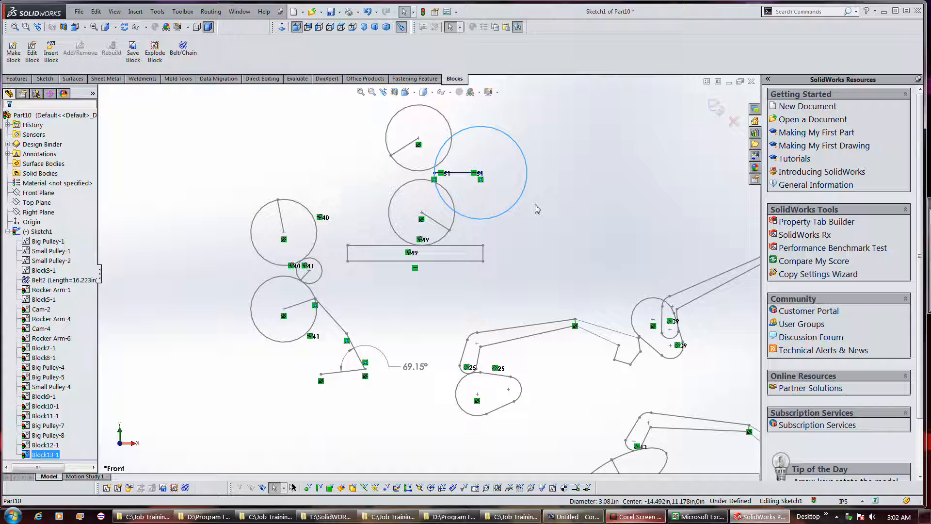
# Step: Explode the block that contains only the enlarged circle
pyautogui.click(463, 176)
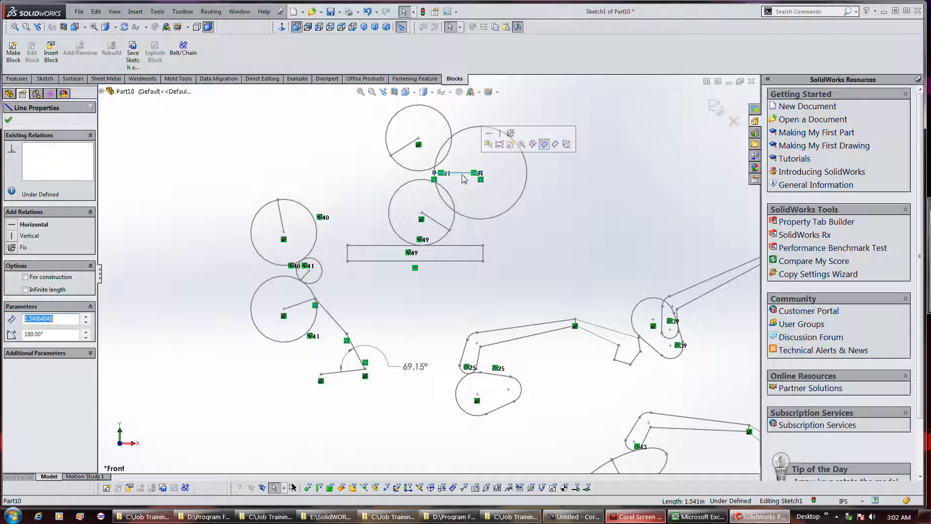
pyautogui.click(481, 218)
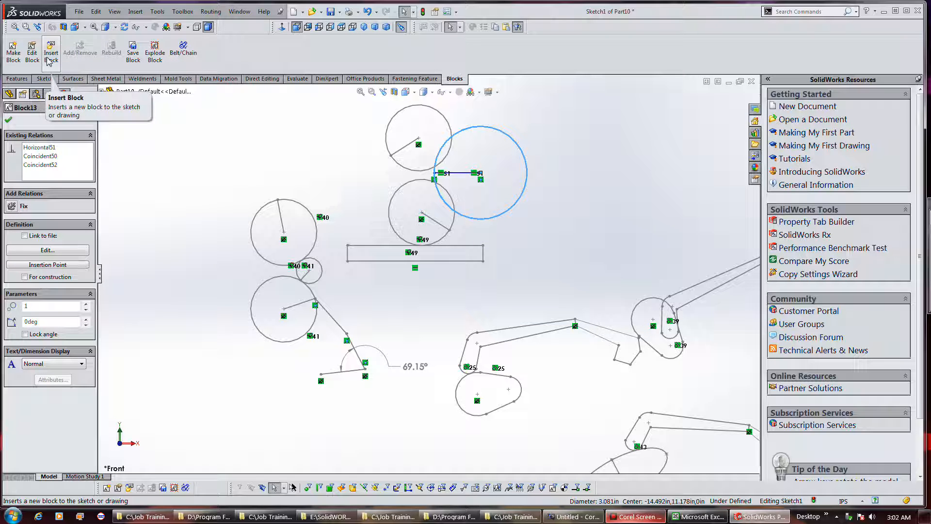
pyautogui.click(154, 50)
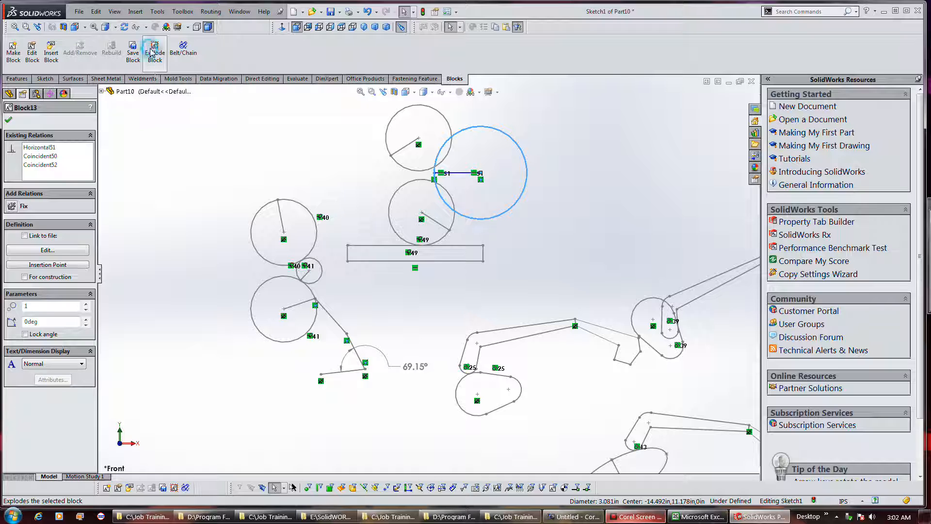
# Step: Make the enlarged circle and its radius line into one block and move it slightly outward beside the two big pulleys
pyautogui.click(524, 194)
pyautogui.keyDown('ctrl'); pyautogui.click(459, 173); pyautogui.keyUp('ctrl')
pyautogui.press('b')
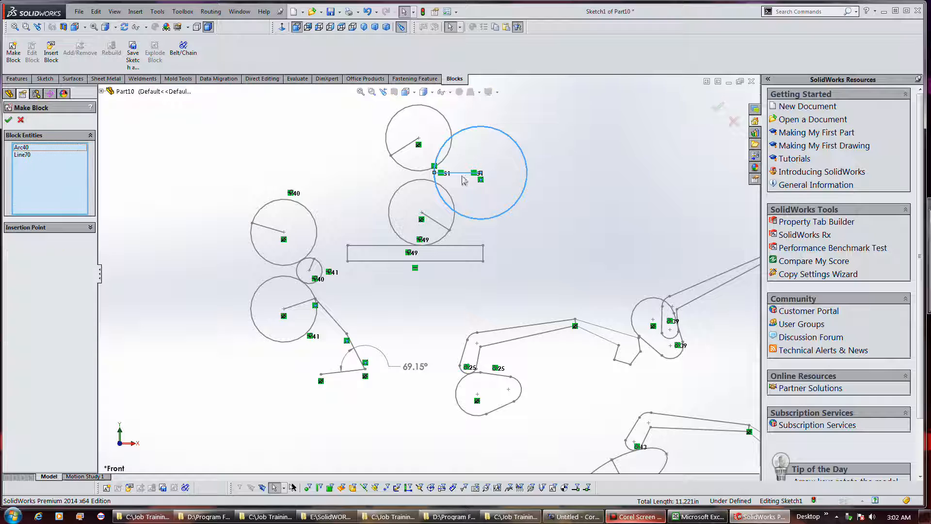
pyautogui.click(9, 119)
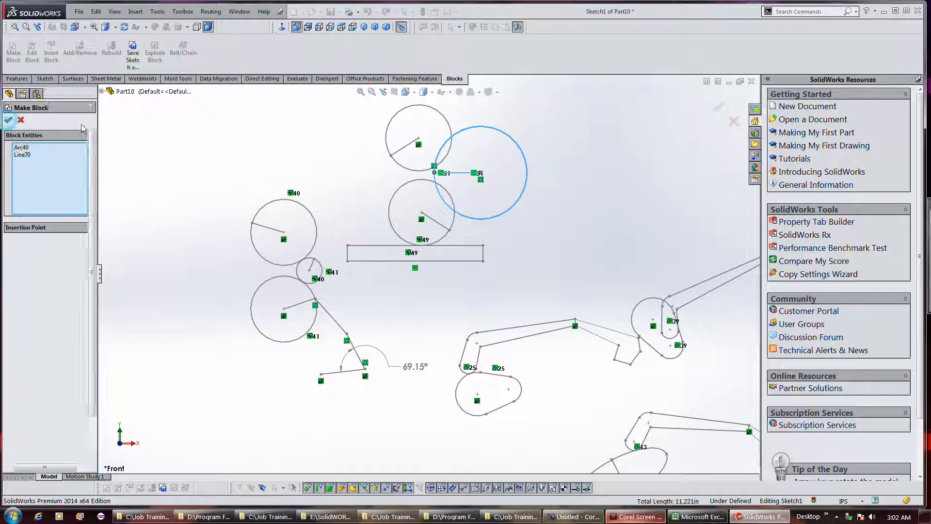
pyautogui.click(483, 172)
pyautogui.moveTo(483, 173)
pyautogui.mouseDown()
pyautogui.moveTo(510, 183)
pyautogui.moveTo(495, 178)
pyautogui.mouseUp()
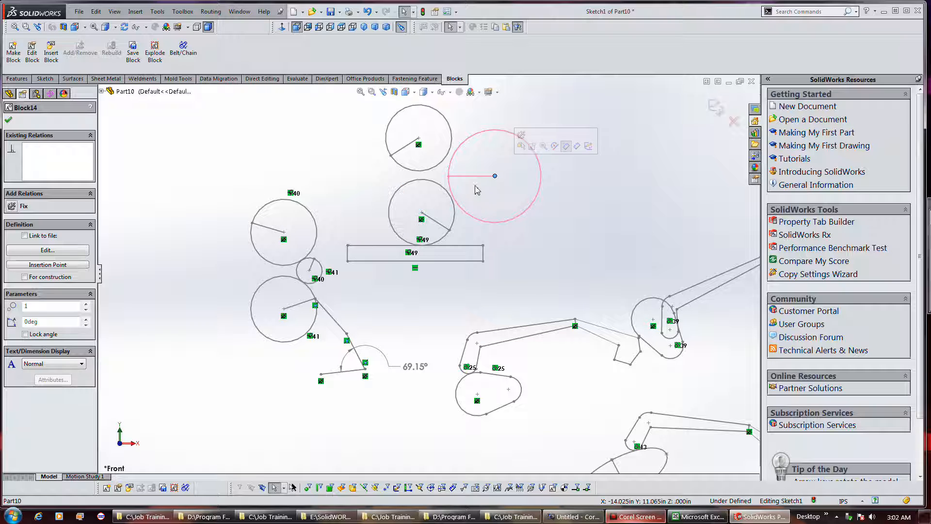
# Step: Add a traction relation between the lower big pulley above the rectangle and the enlarged pulley block
pyautogui.click(453, 203)
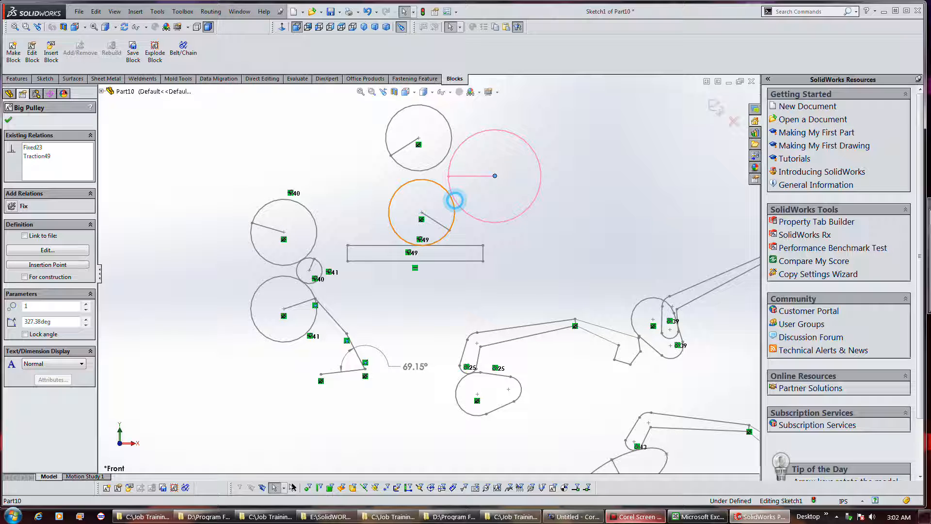
pyautogui.keyDown('ctrl'); pyautogui.click(460, 205); pyautogui.keyUp('ctrl')
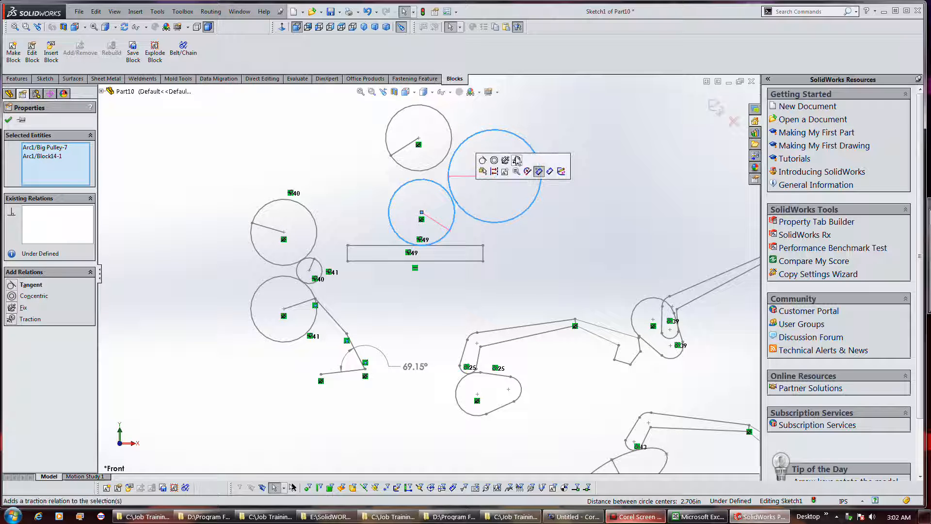
pyautogui.click(517, 160)
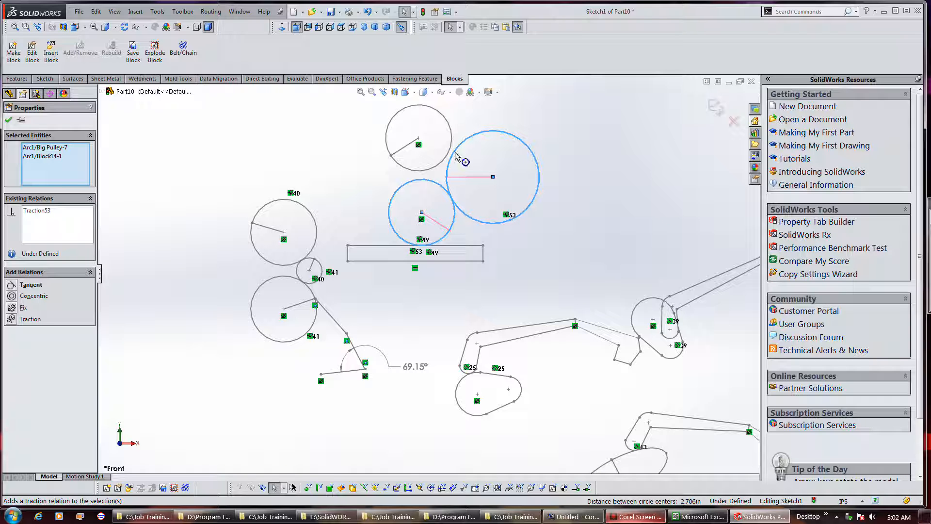
# Step: Try to link the uppermost big pulley to the enlarged pulley with a traction relation
pyautogui.keyDown('ctrl'); pyautogui.click(451, 154); pyautogui.keyUp('ctrl')
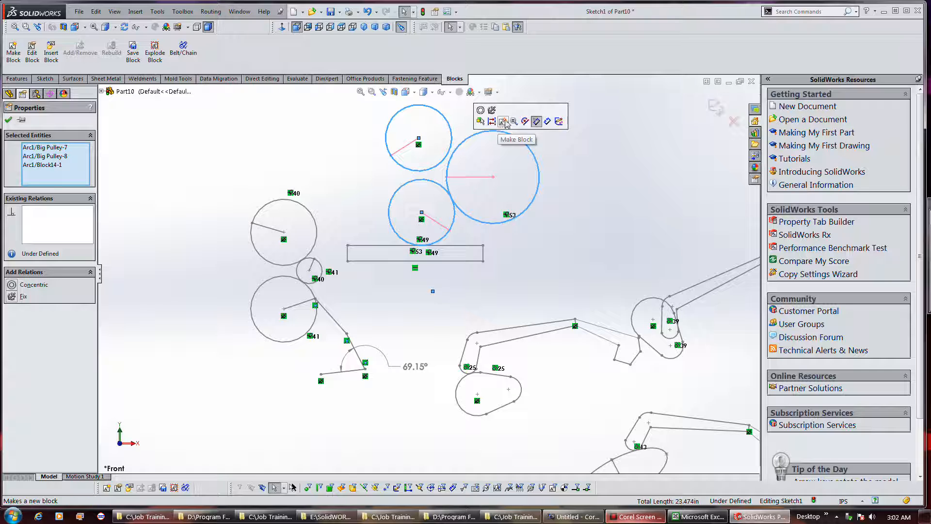
pyautogui.click(476, 160)
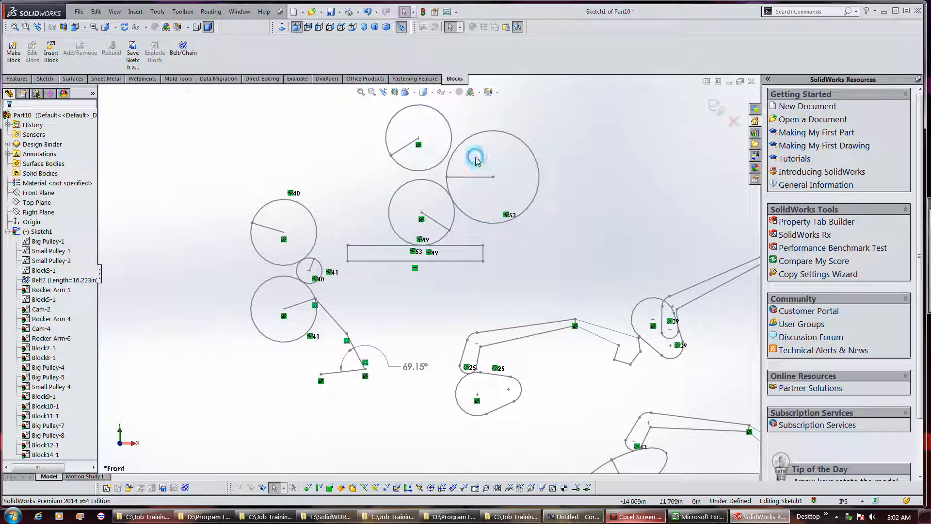
pyautogui.click(450, 141)
pyautogui.click(465, 143)
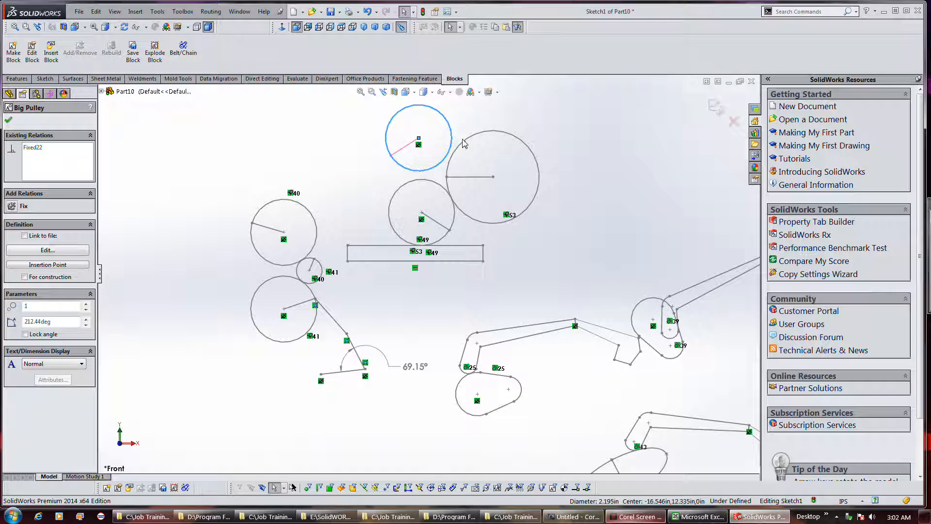
pyautogui.click(466, 142)
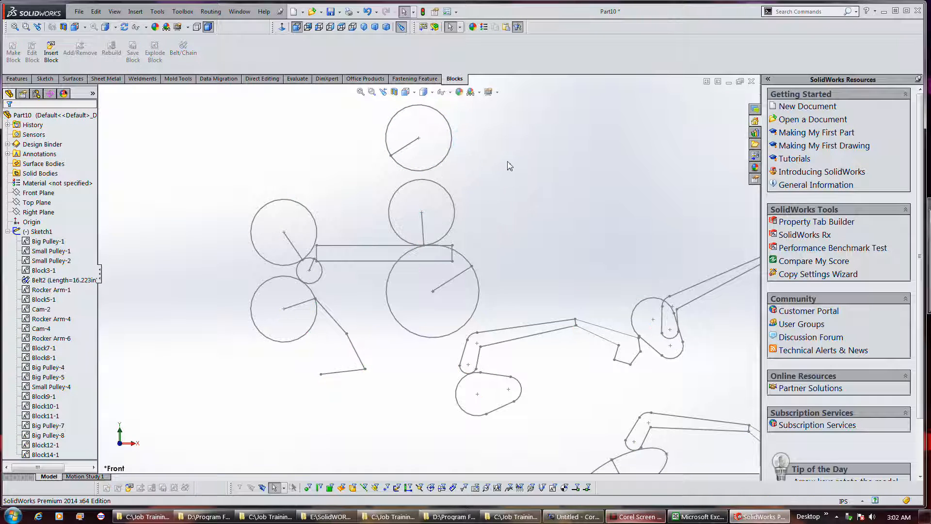
# Step: Reopen the mechanism sketch and undo the traction relations added to the enlarged pulley
pyautogui.press('f')
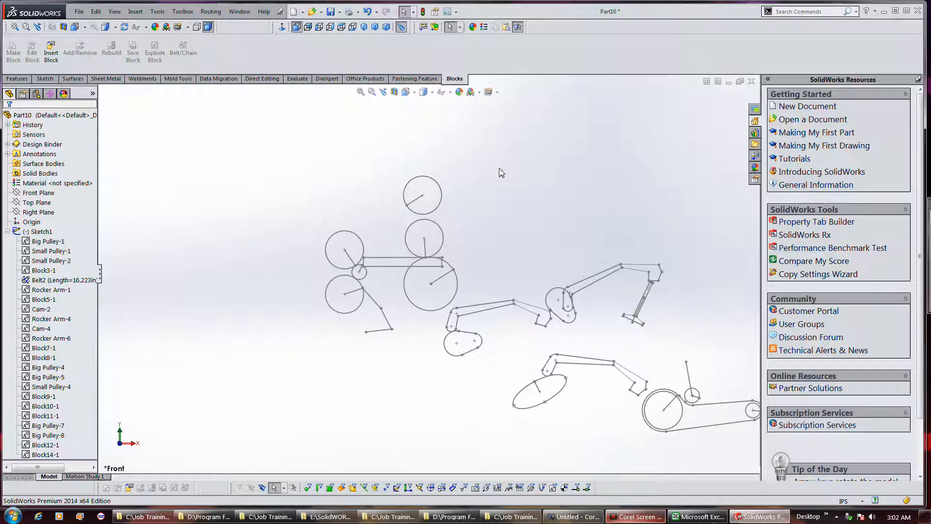
pyautogui.doubleClick(499, 168)
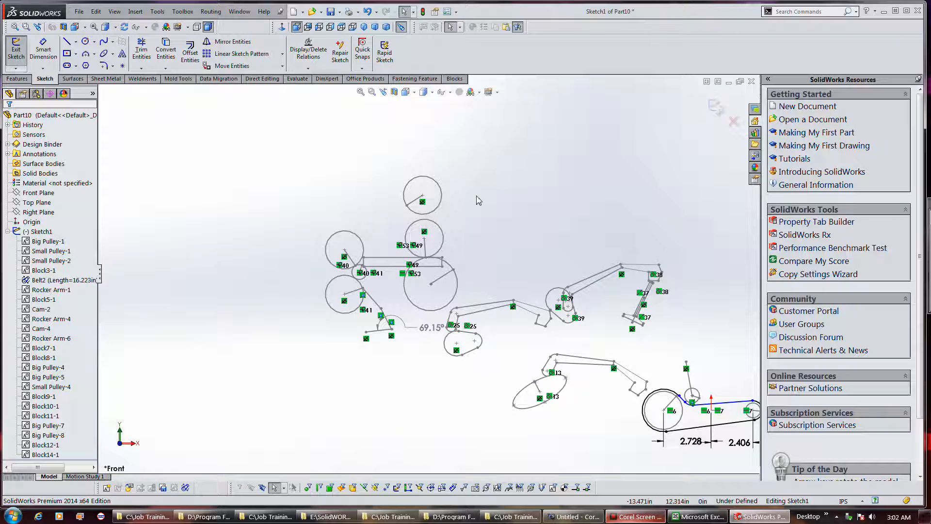
pyautogui.hotkey('ctrl', 'z')
# Step: Add a traction relation between the uppermost big pulley and the enlarged pulley, and turn the uppermost pulley by its radius line
pyautogui.click(454, 190)
pyautogui.scroll(-4, 458, 178)
pyautogui.click(447, 216)
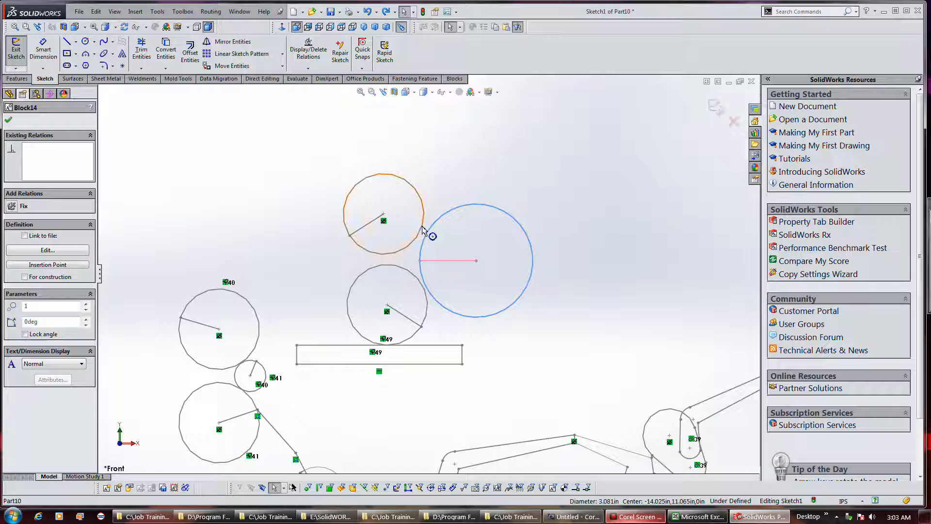
pyautogui.keyDown('ctrl'); pyautogui.click(421, 228); pyautogui.keyUp('ctrl')
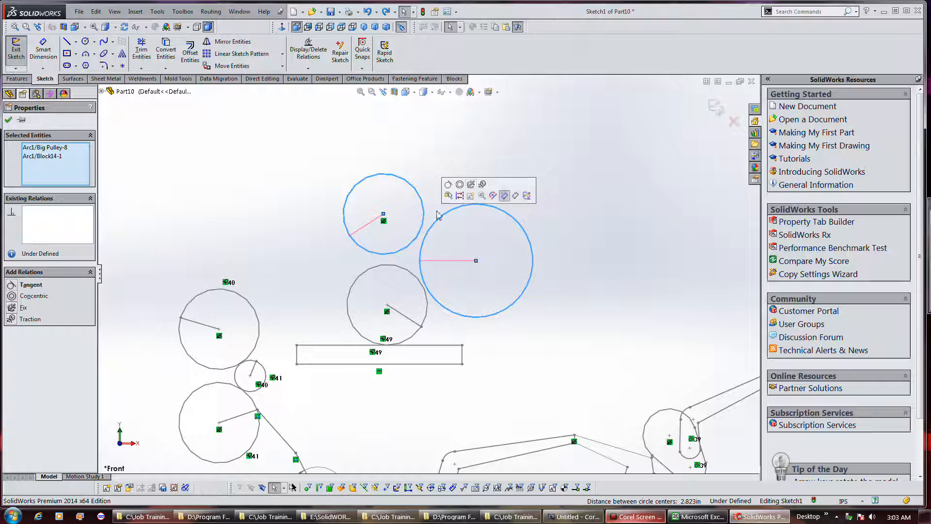
pyautogui.click(482, 184)
pyautogui.click(474, 162)
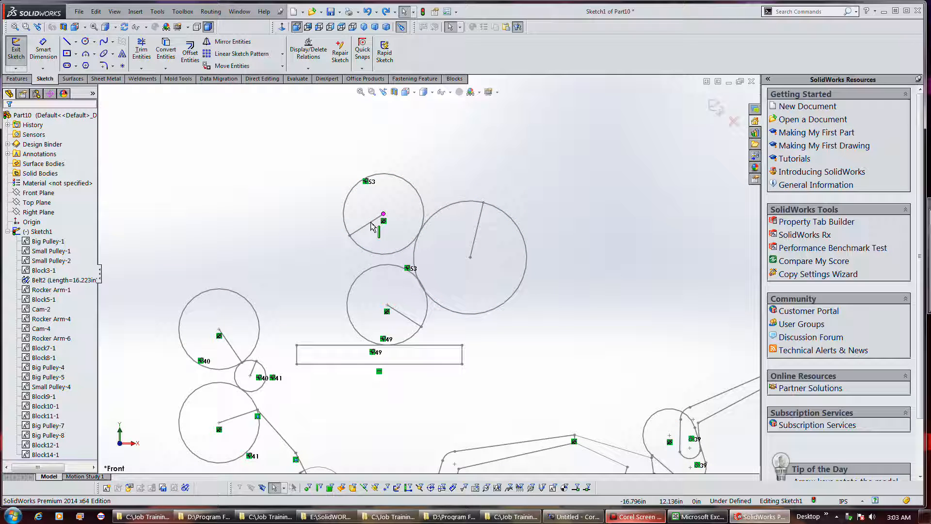
pyautogui.moveTo(364, 225); pyautogui.dragTo(395, 192)
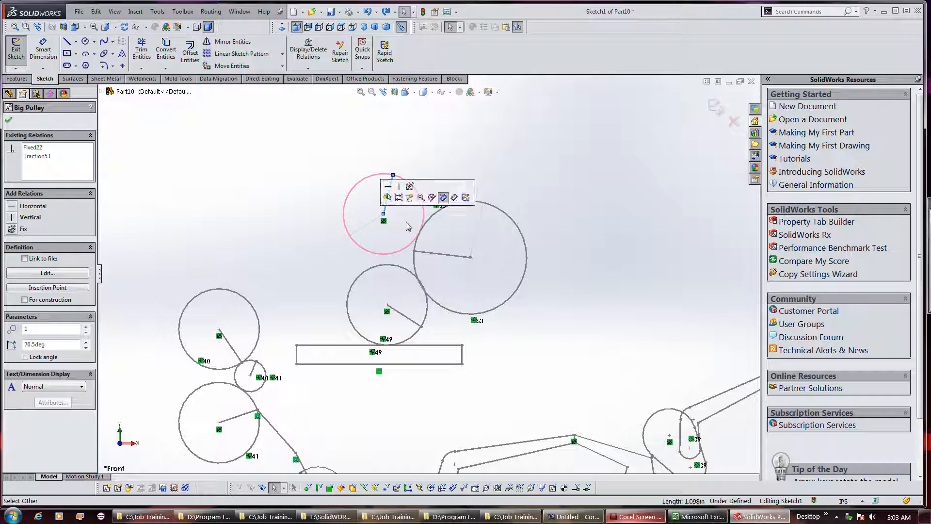
# Step: Add a traction relation between the enlarged pulley and the big pulley above the rectangle, and turn the uppermost pulley to drive the rack
pyautogui.click(448, 314)
pyautogui.keyDown('ctrl'); pyautogui.click(427, 315); pyautogui.keyUp('ctrl')
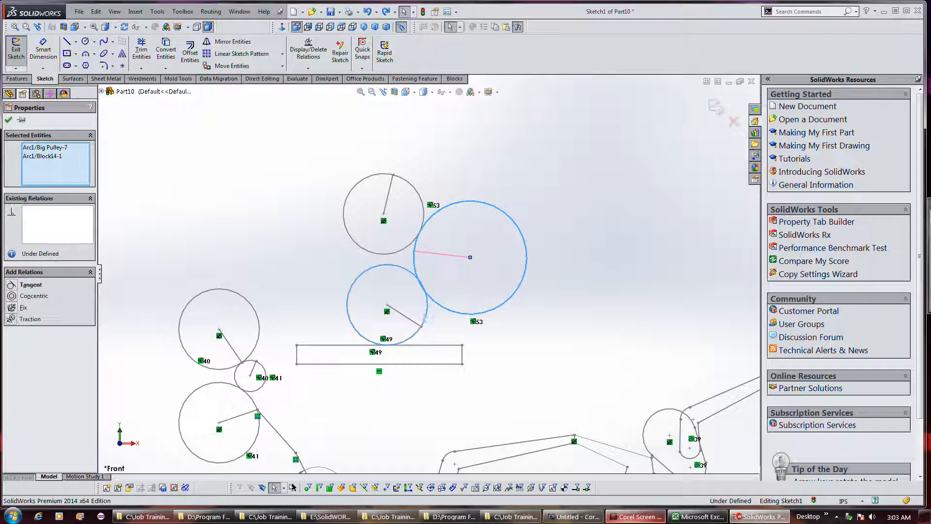
pyautogui.click(485, 275)
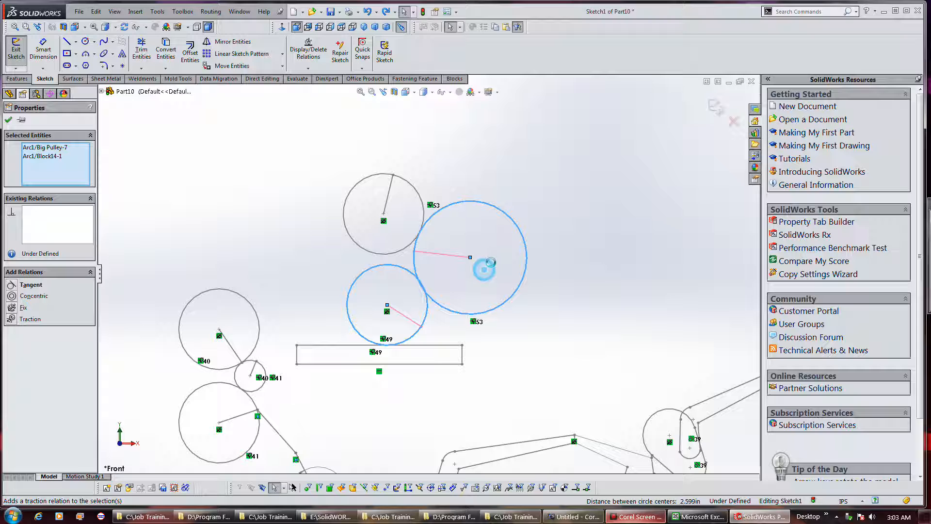
pyautogui.click(510, 178)
pyautogui.moveTo(389, 189); pyautogui.dragTo(378, 174)
# Step: Edit the intermediate pulley block to shrink its circle to about 2.39 in diameter, and turn the uppermost pulley to test the train
pyautogui.click(483, 202)
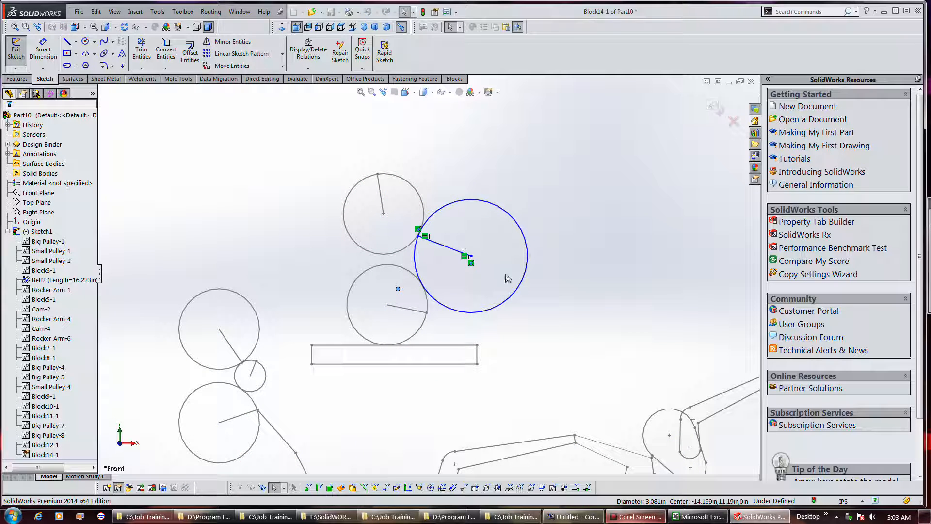
pyautogui.moveTo(519, 291); pyautogui.dragTo(491, 281)
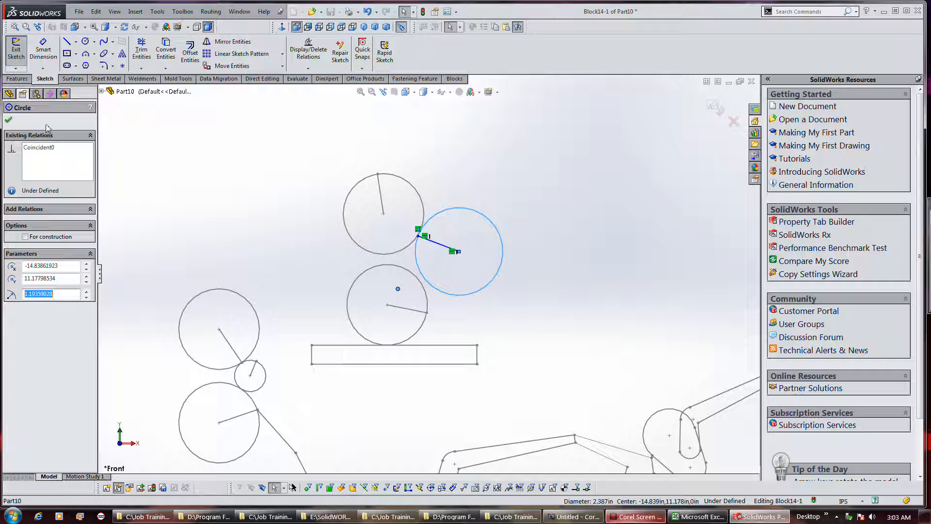
pyautogui.click(712, 112)
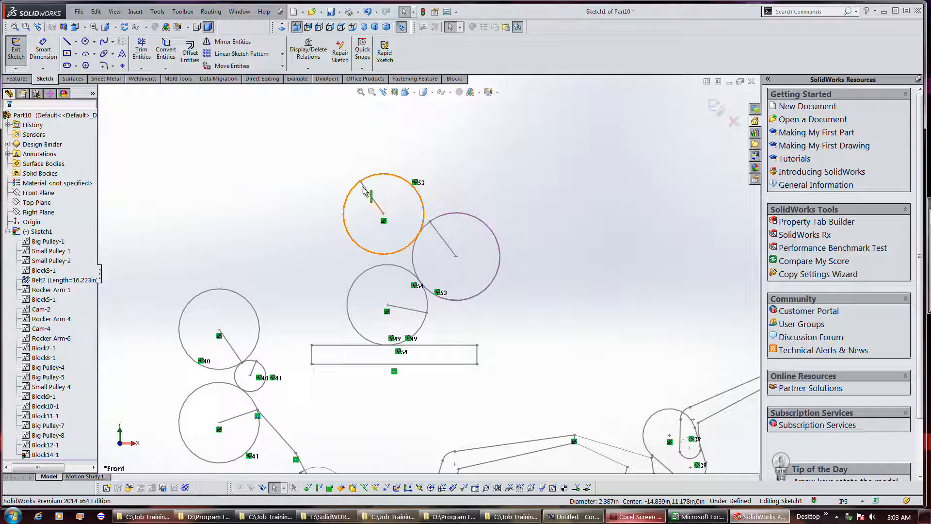
pyautogui.moveTo(365, 189); pyautogui.dragTo(403, 178)
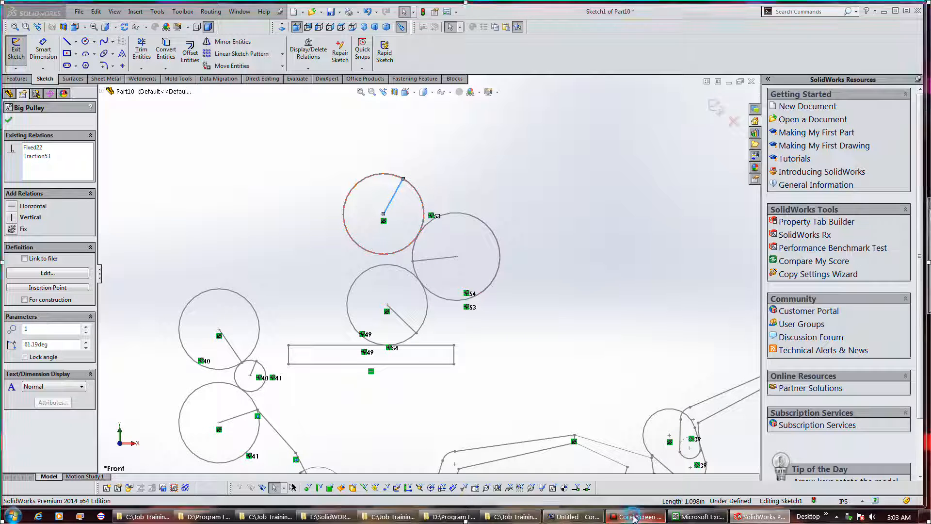
# Step: Exit the sketch and extrude the uppermost pulley circle 0.100 in blind
pyautogui.click(714, 106)
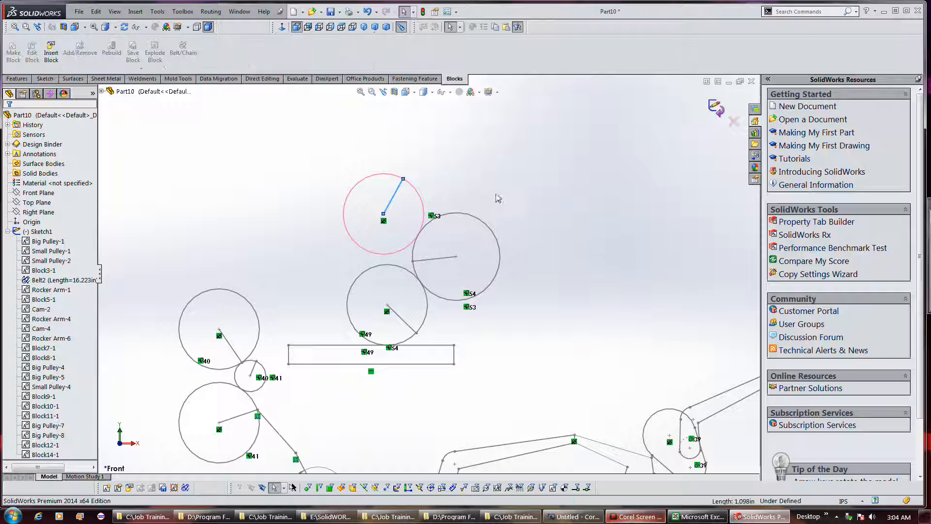
pyautogui.moveTo(553, 207)
pyautogui.mouseDown(button='middle')
pyautogui.moveTo(495, 260)
pyautogui.moveTo(495, 276)
pyautogui.mouseUp(button='middle')
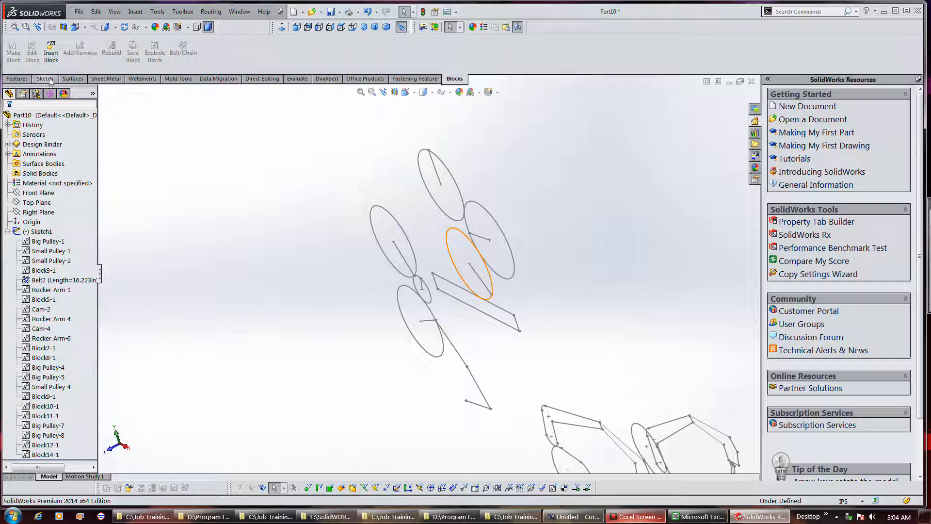
pyautogui.click(17, 79)
pyautogui.click(20, 51)
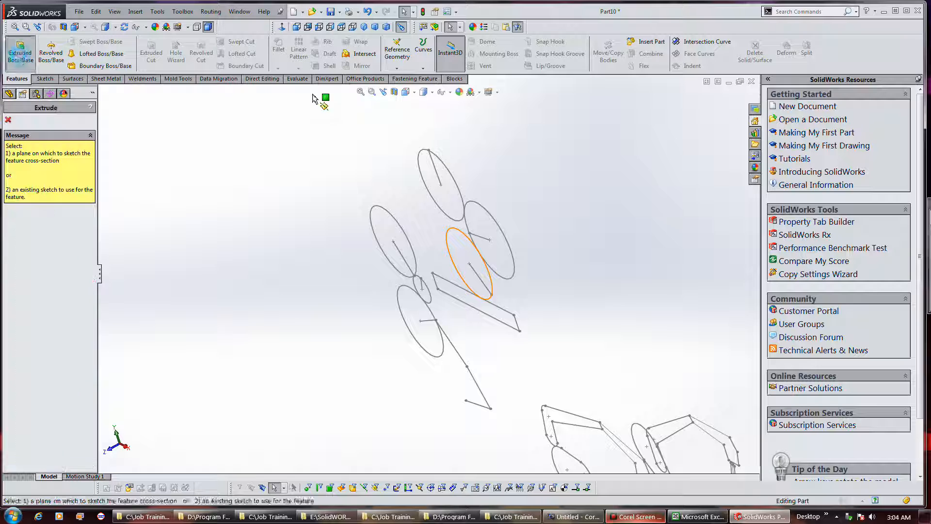
pyautogui.click(460, 188)
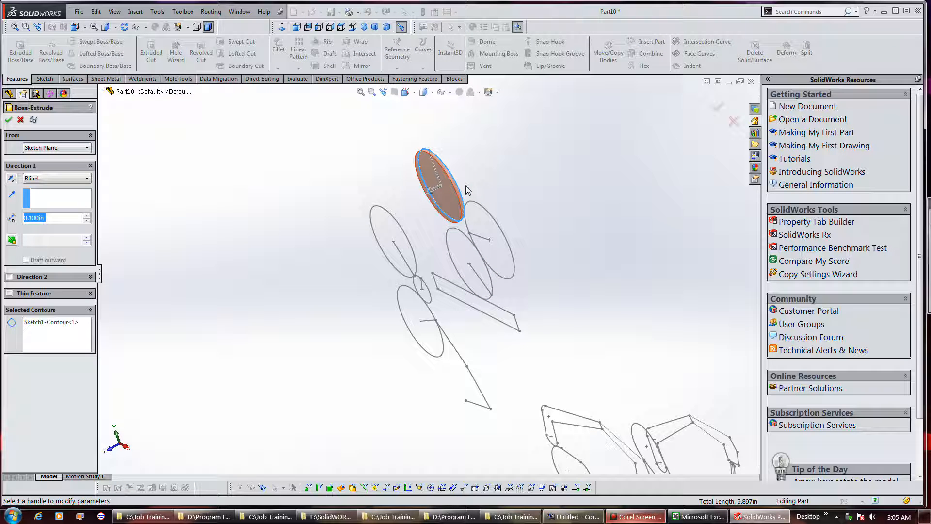
pyautogui.click(10, 119)
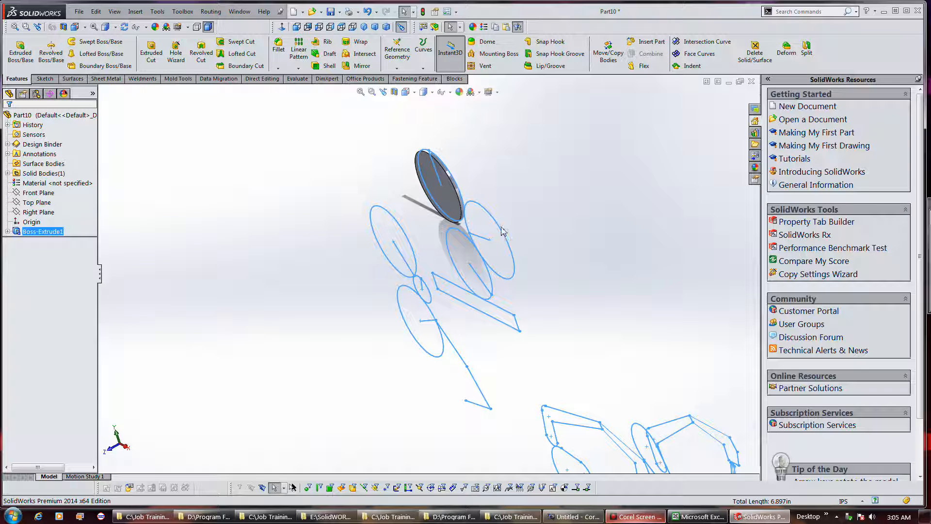
# Step: Reopen the uppermost pulley's extrusion for editing and discard the extrusion
pyautogui.click(499, 229)
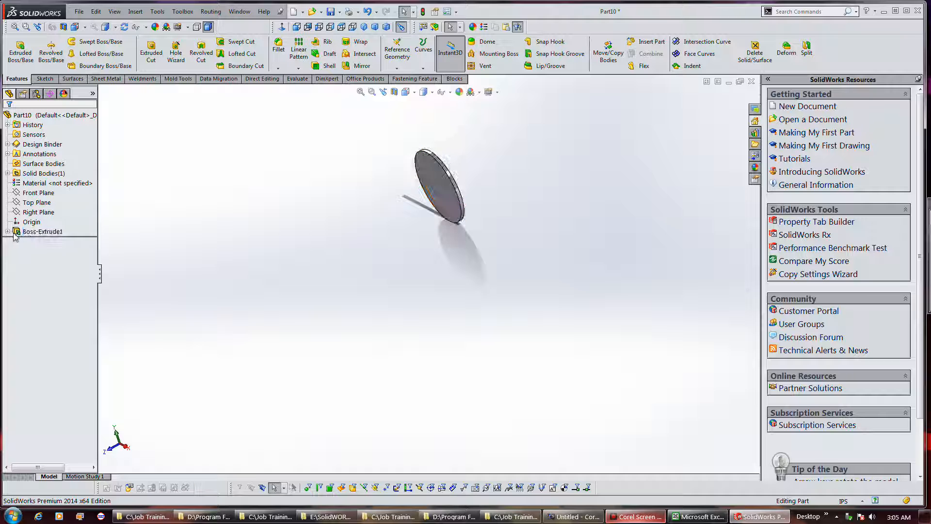
pyautogui.rightClick(30, 231)
pyautogui.click(36, 209)
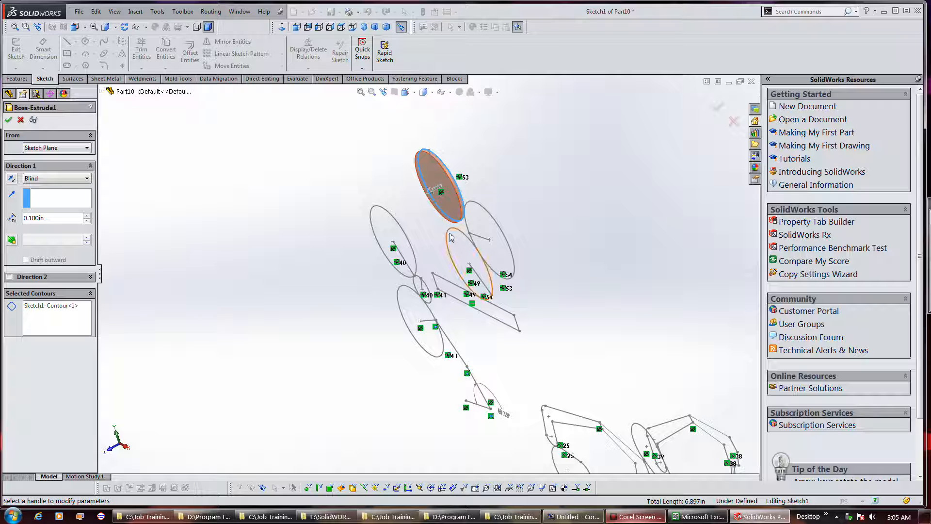
pyautogui.click(62, 204)
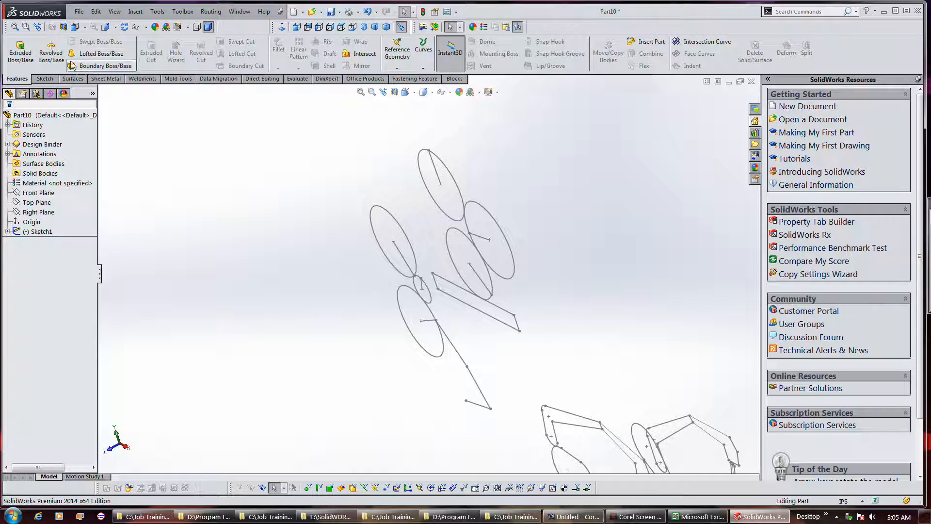
pyautogui.click(21, 52)
pyautogui.click(506, 243)
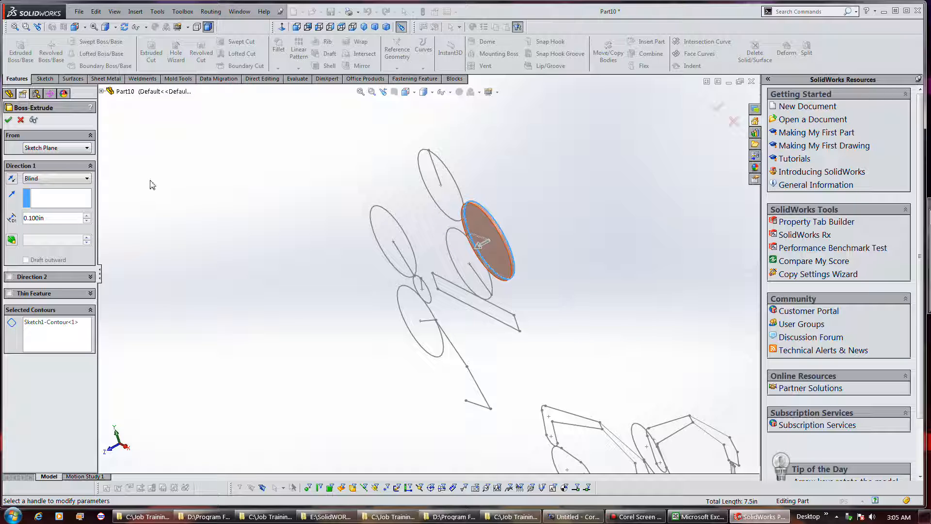
pyautogui.click(21, 121)
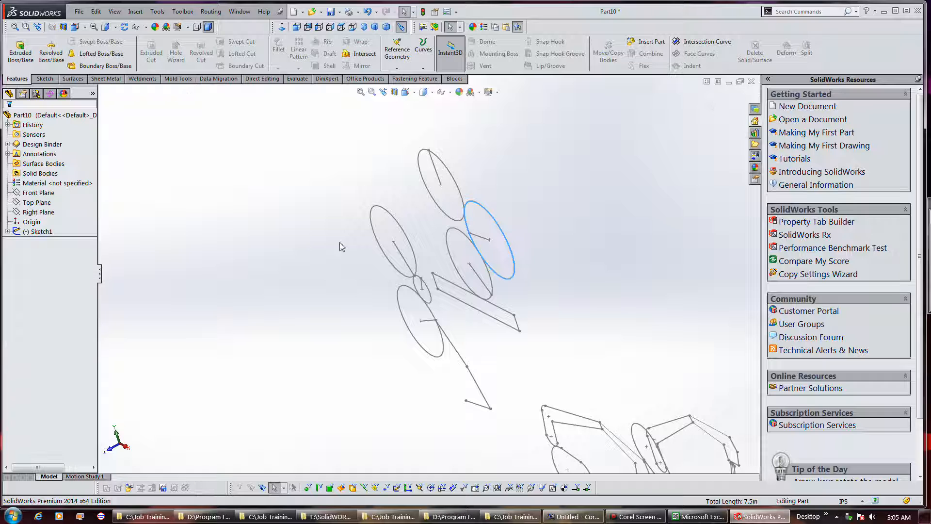
# Step: Extrude the uppermost pulley, the intermediate pulley and the big pulley above the rack rectangle 0.100 in blind as selected contours
pyautogui.click(454, 220)
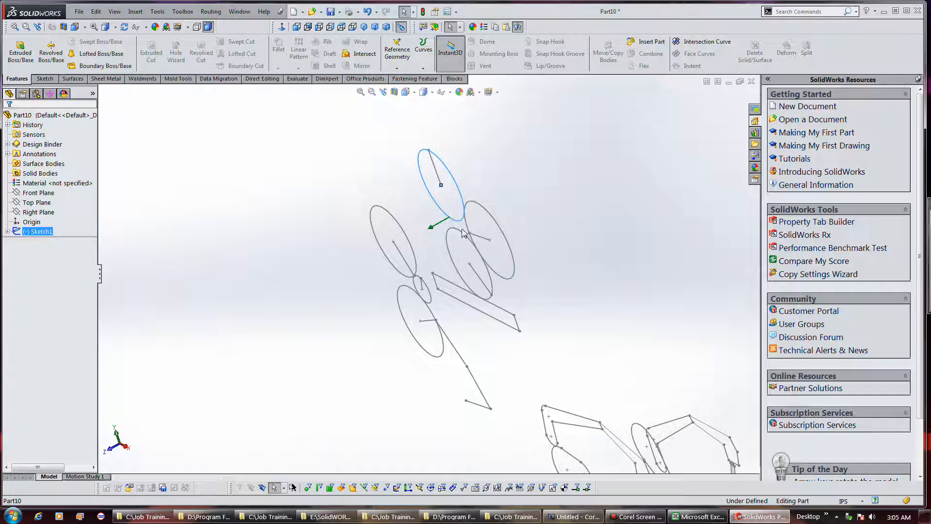
pyautogui.keyDown('ctrl'); pyautogui.click(467, 235); pyautogui.keyUp('ctrl')
pyautogui.keyDown('ctrl'); pyautogui.click(454, 235); pyautogui.keyUp('ctrl')
pyautogui.click(20, 52)
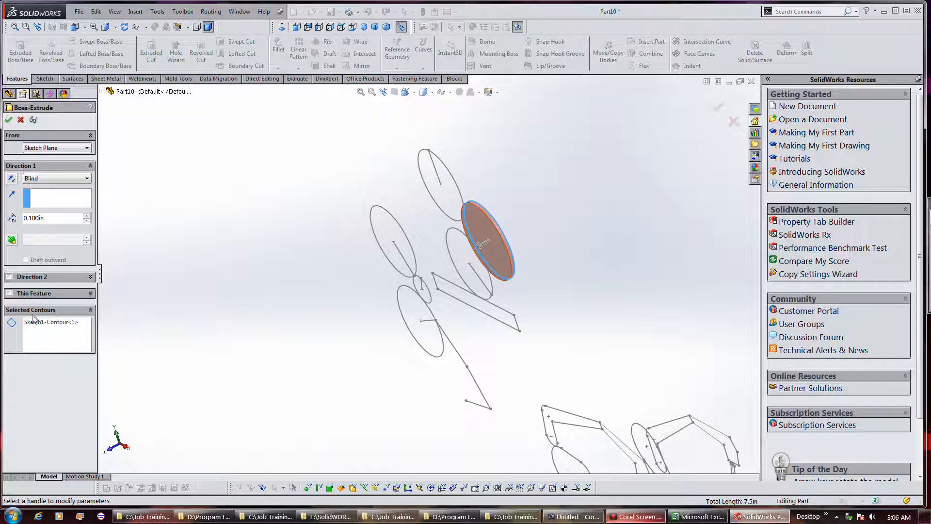
pyautogui.click(43, 344)
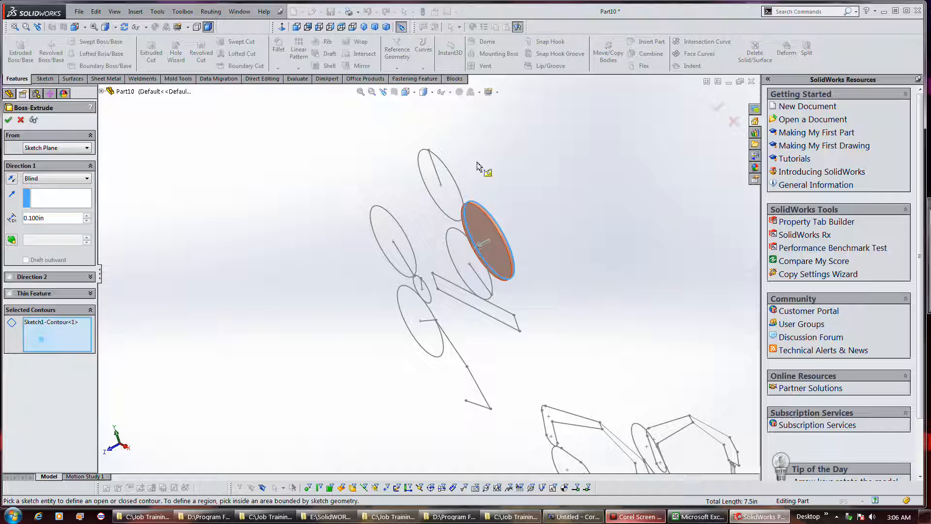
pyautogui.click(455, 192)
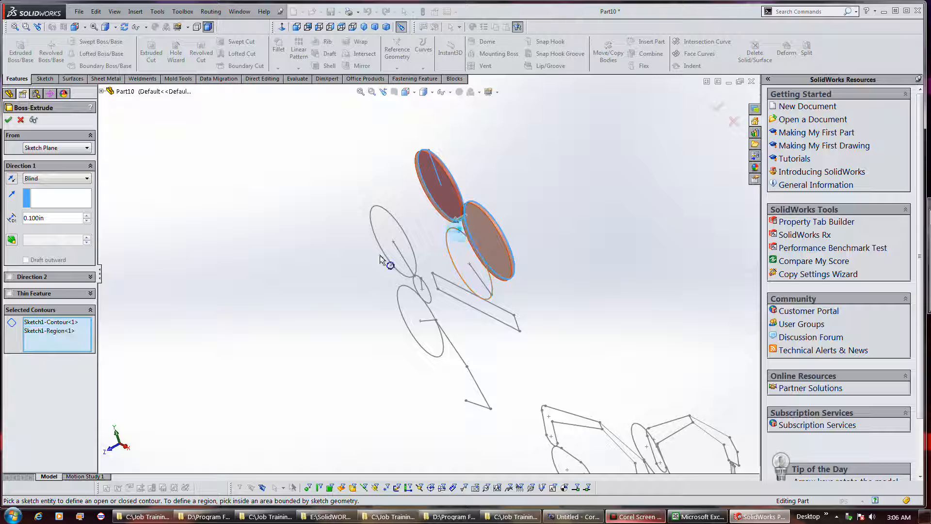
pyautogui.click(455, 241)
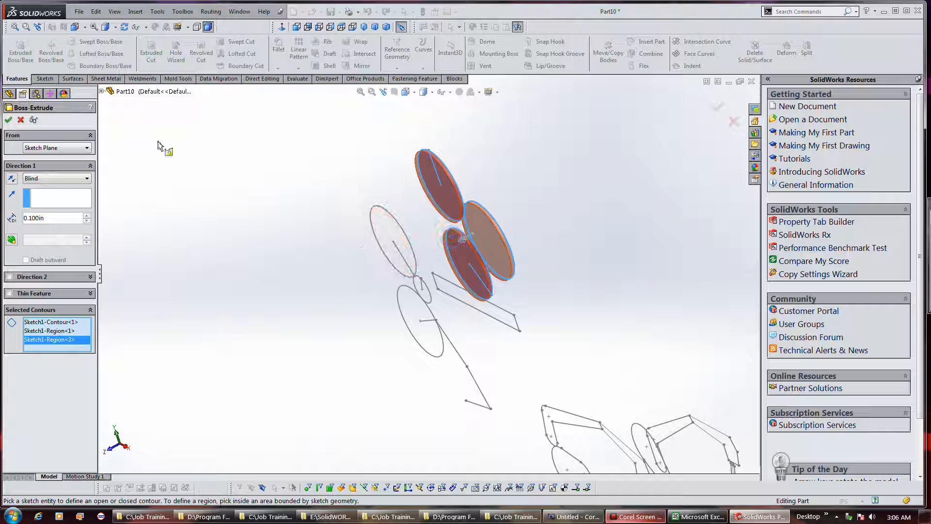
pyautogui.click(9, 121)
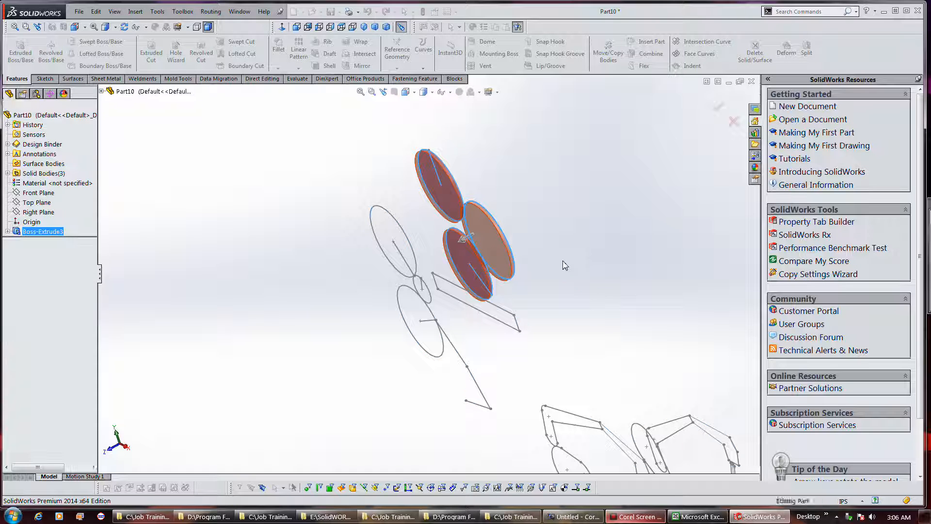
pyautogui.moveTo(573, 260); pyautogui.dragTo(590, 258, button='middle')
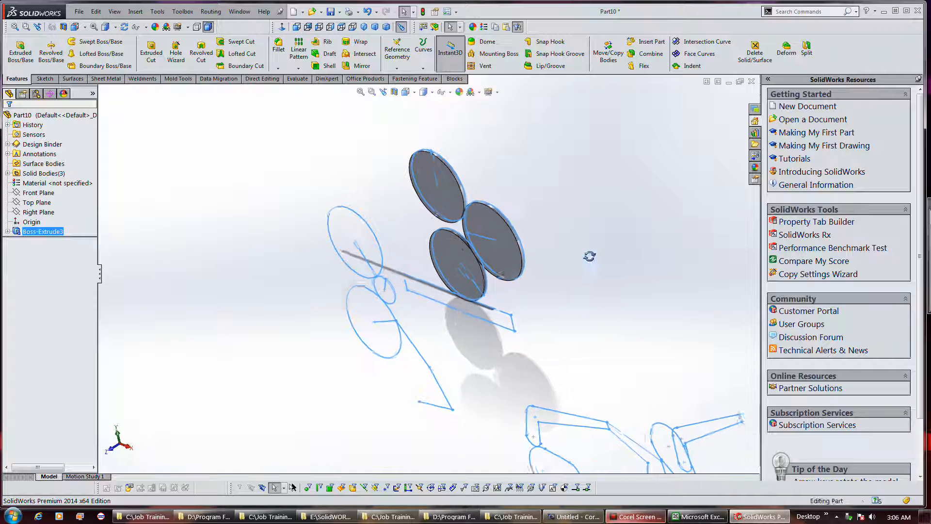
pyautogui.click(293, 182)
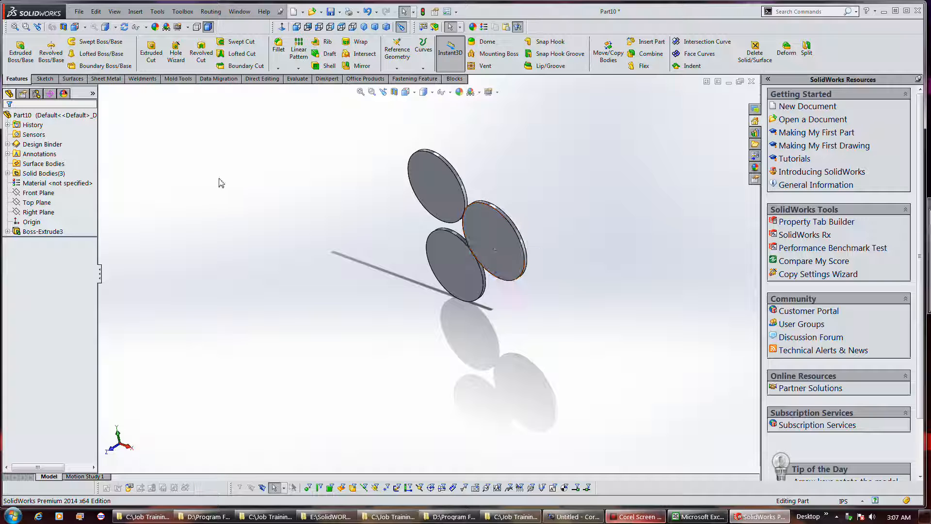
# Step: Edit the pulley extrusion and add the rack rectangle's region to its selected contours
pyautogui.click(45, 231)
pyautogui.rightClick(47, 234)
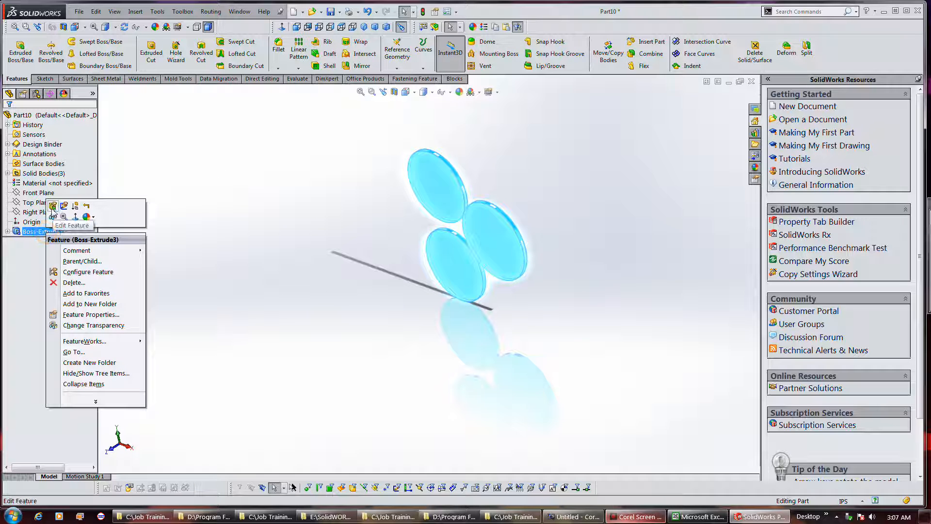
pyautogui.click(55, 206)
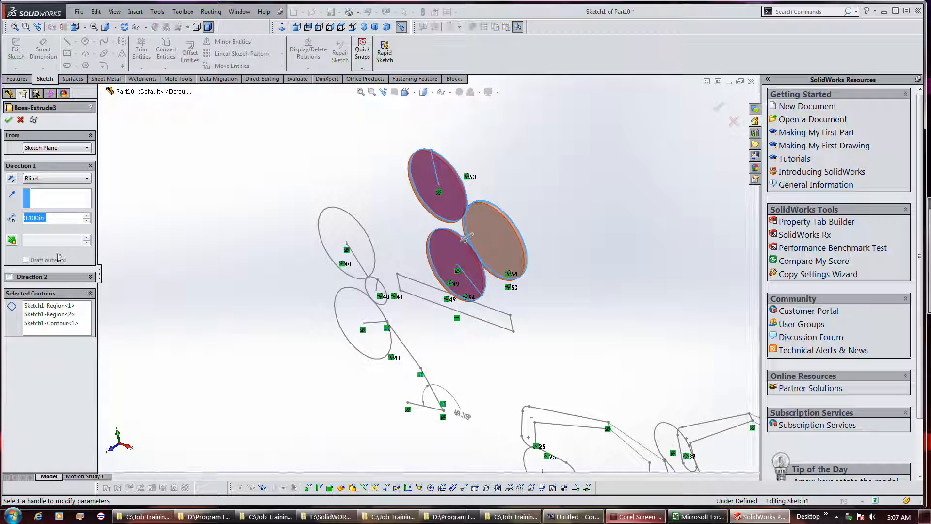
pyautogui.click(72, 325)
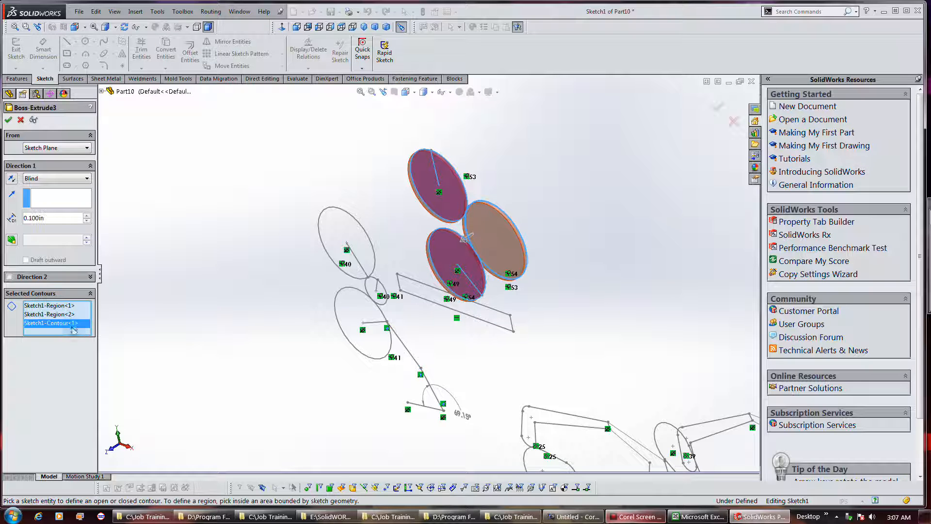
pyautogui.click(423, 299)
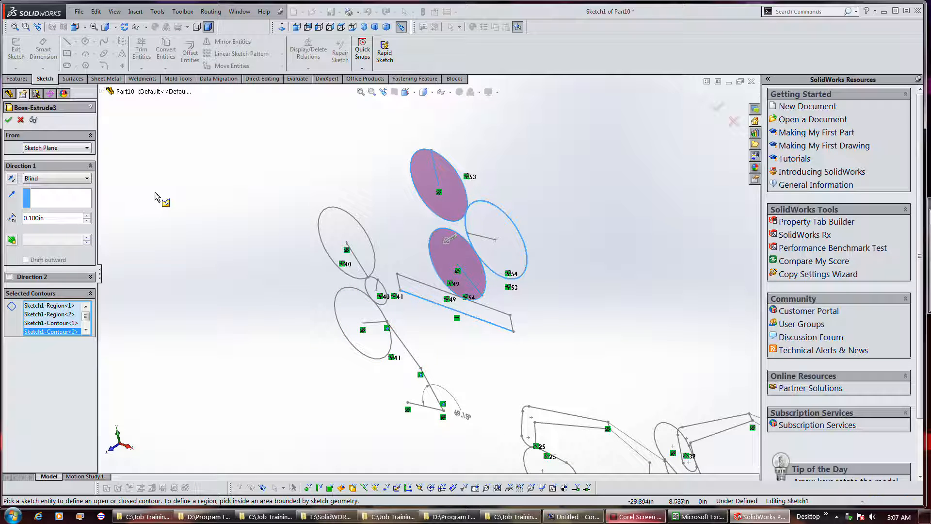
pyautogui.click(414, 286)
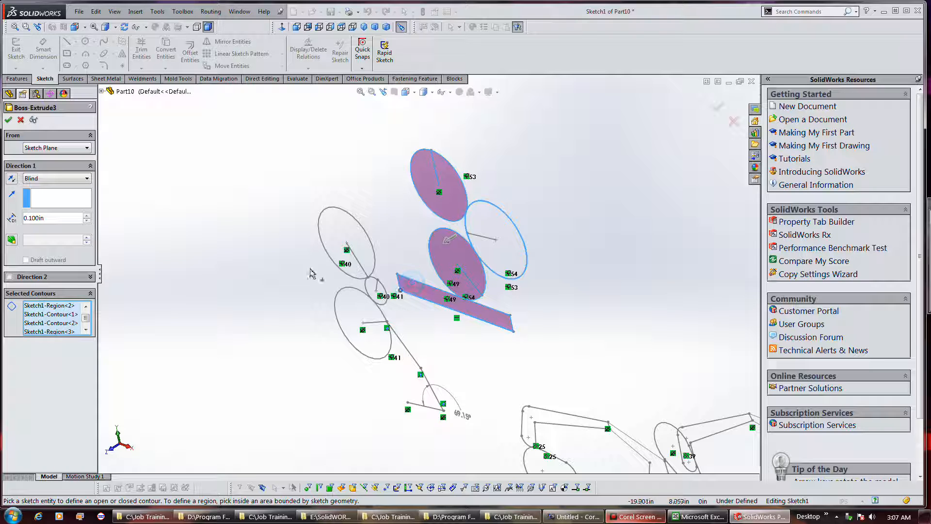
pyautogui.click(8, 119)
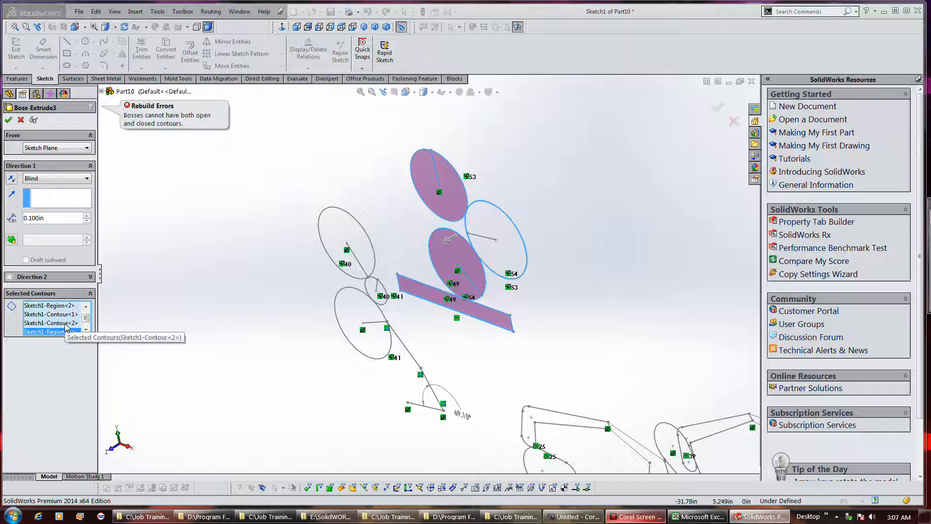
# Step: Remove the rack rectangle's open edge contour from the selected contours and accept the extrusion
pyautogui.rightClick(67, 328)
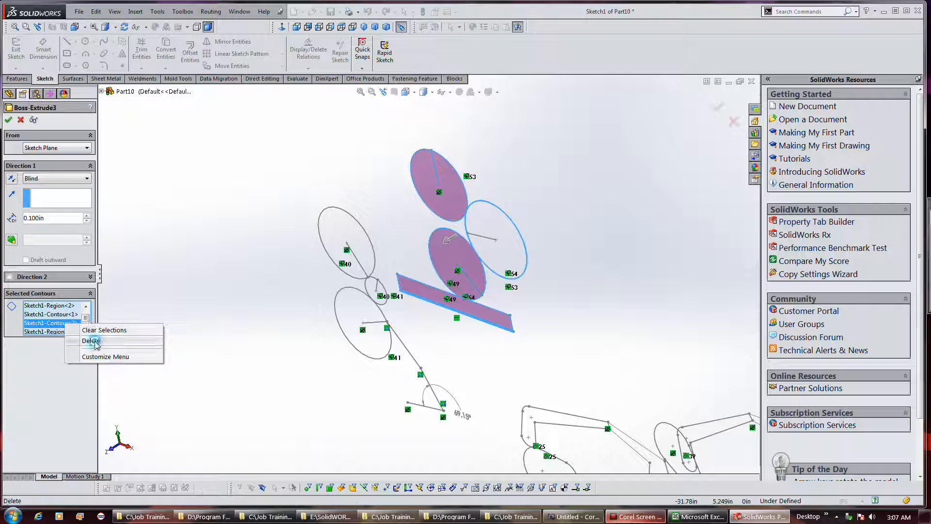
pyautogui.click(91, 340)
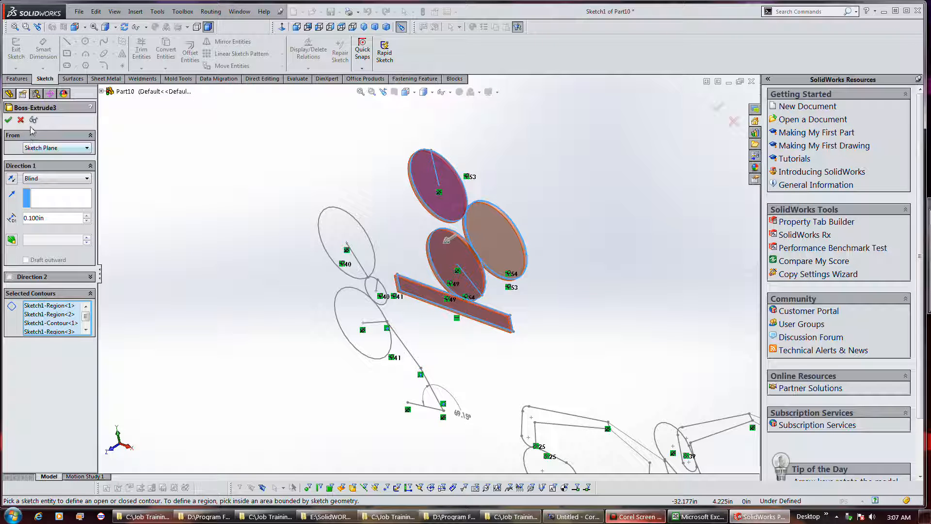
pyautogui.click(8, 120)
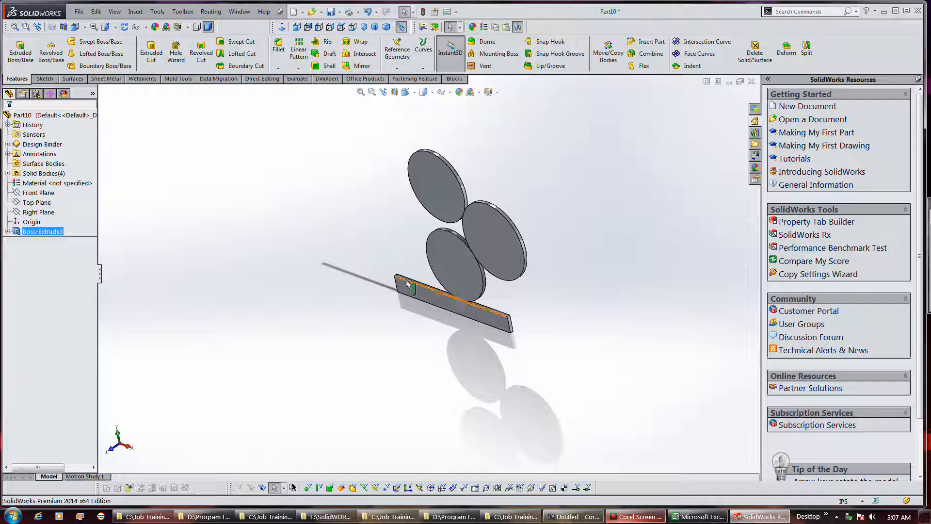
# Step: Edit the extrusion's underlying sketch, turn the uppermost pulley block to about 32° to drive the rack, and exit the sketch
pyautogui.click(515, 275)
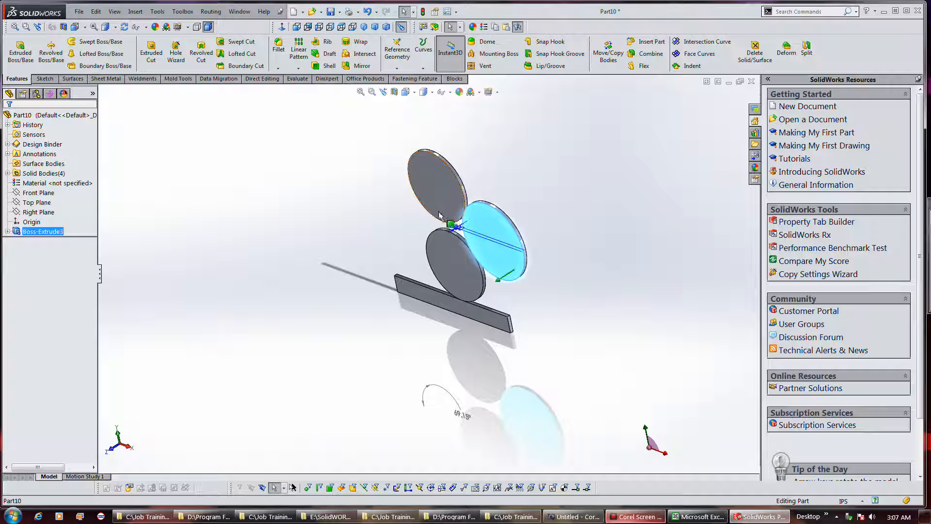
pyautogui.moveTo(505, 190); pyautogui.dragTo(515, 171, button='middle')
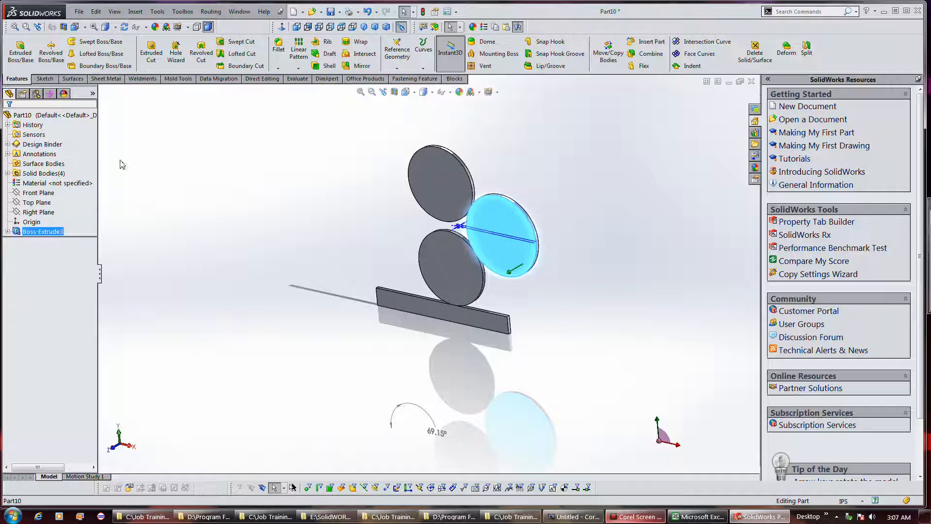
pyautogui.click(8, 231)
pyautogui.click(36, 242)
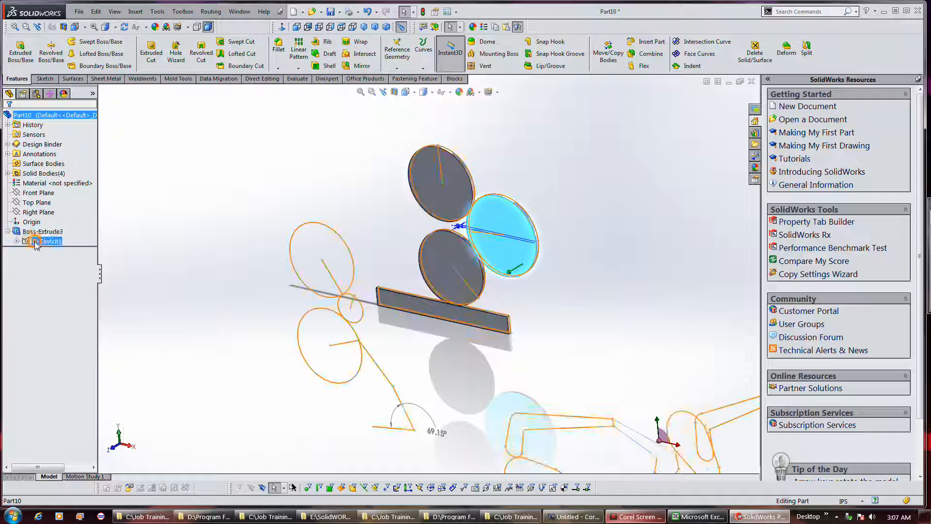
pyautogui.rightClick(35, 242)
pyautogui.click(41, 214)
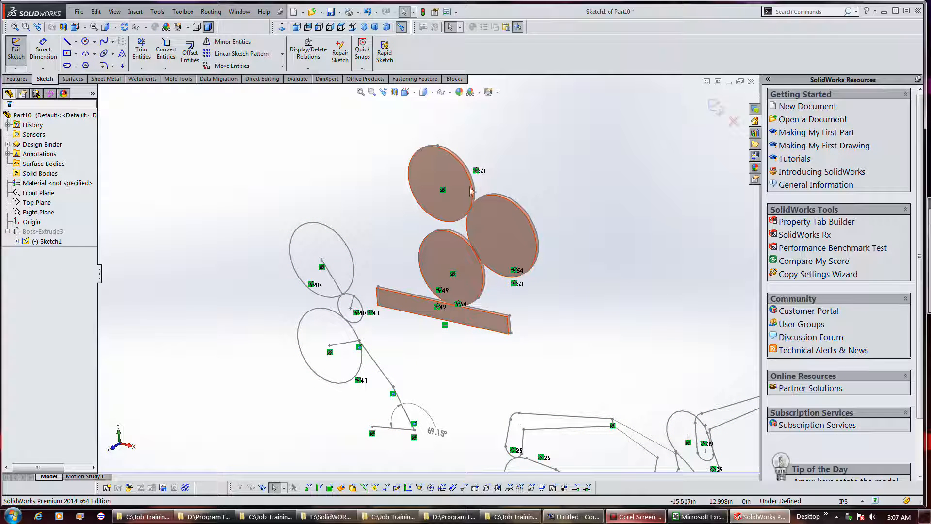
pyautogui.moveTo(438, 154); pyautogui.dragTo(451, 182)
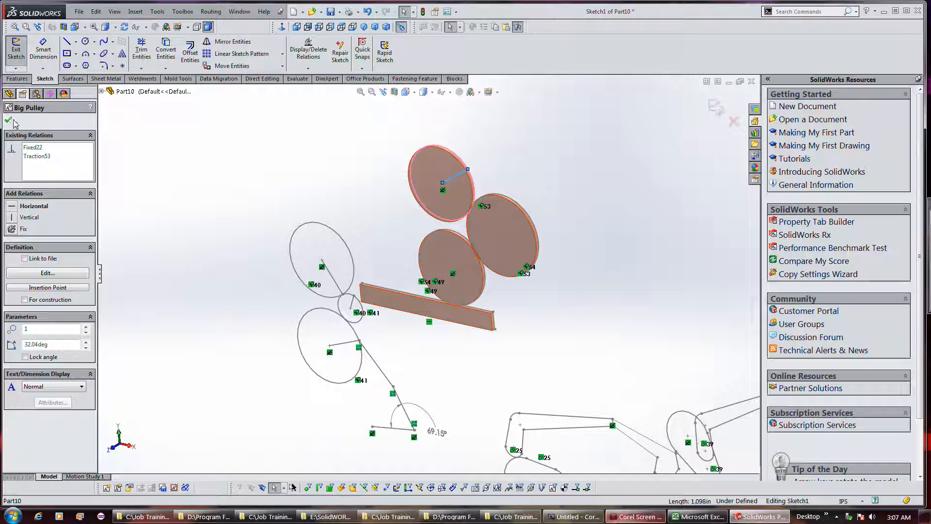
pyautogui.click(16, 49)
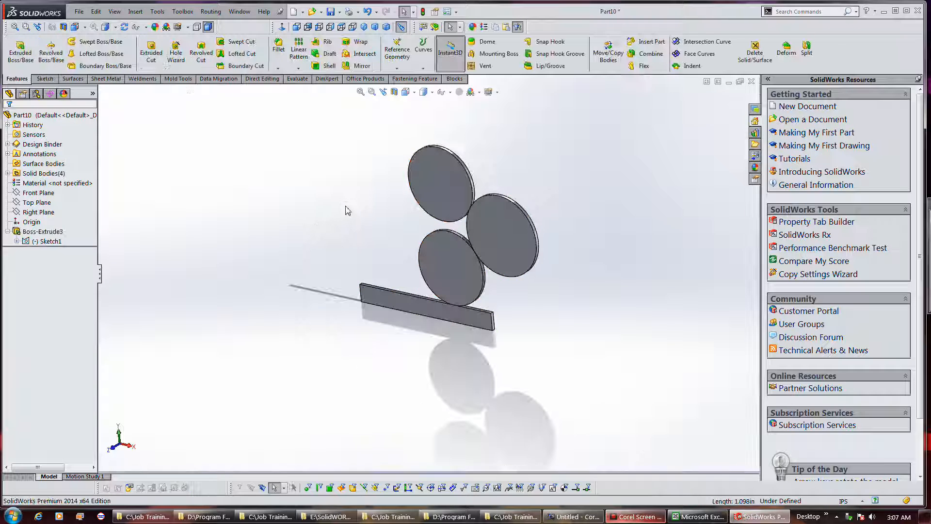